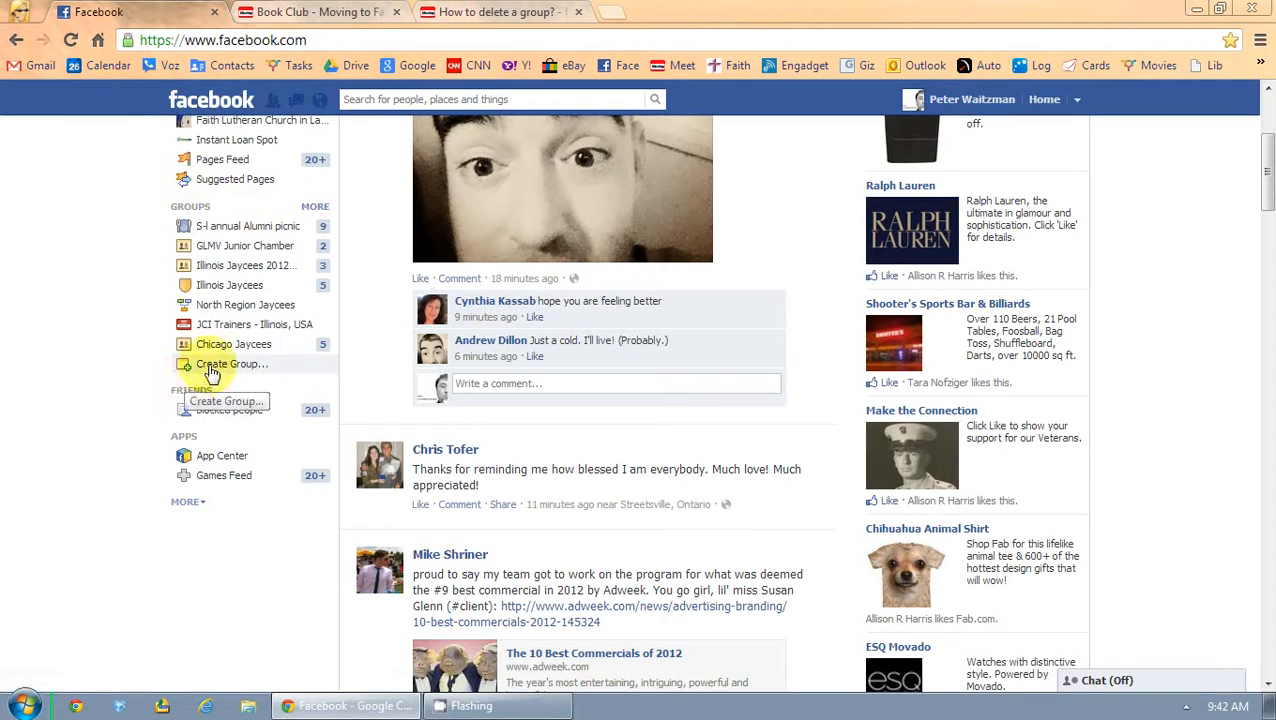
Set up a new group named "The Book Club" with Open privacy and try to create it
left_click(262, 372)
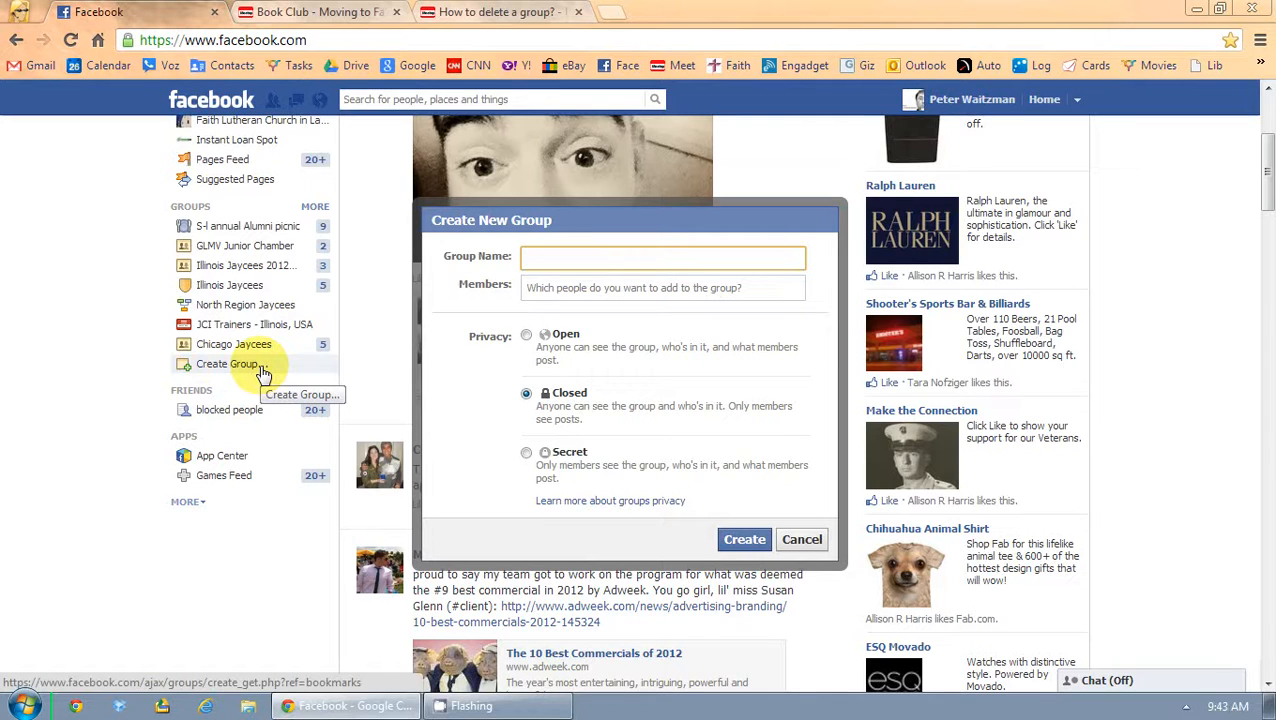
type("The Book Club")
key("Tab")
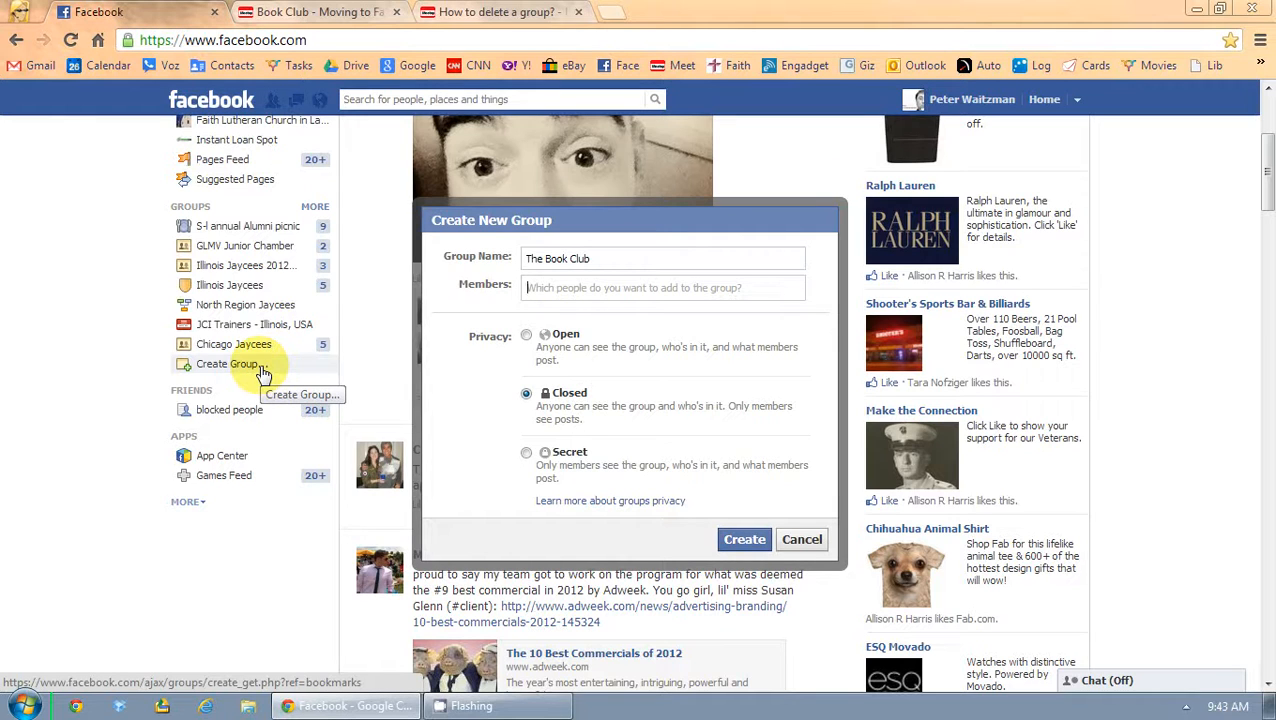
left_click(526, 338)
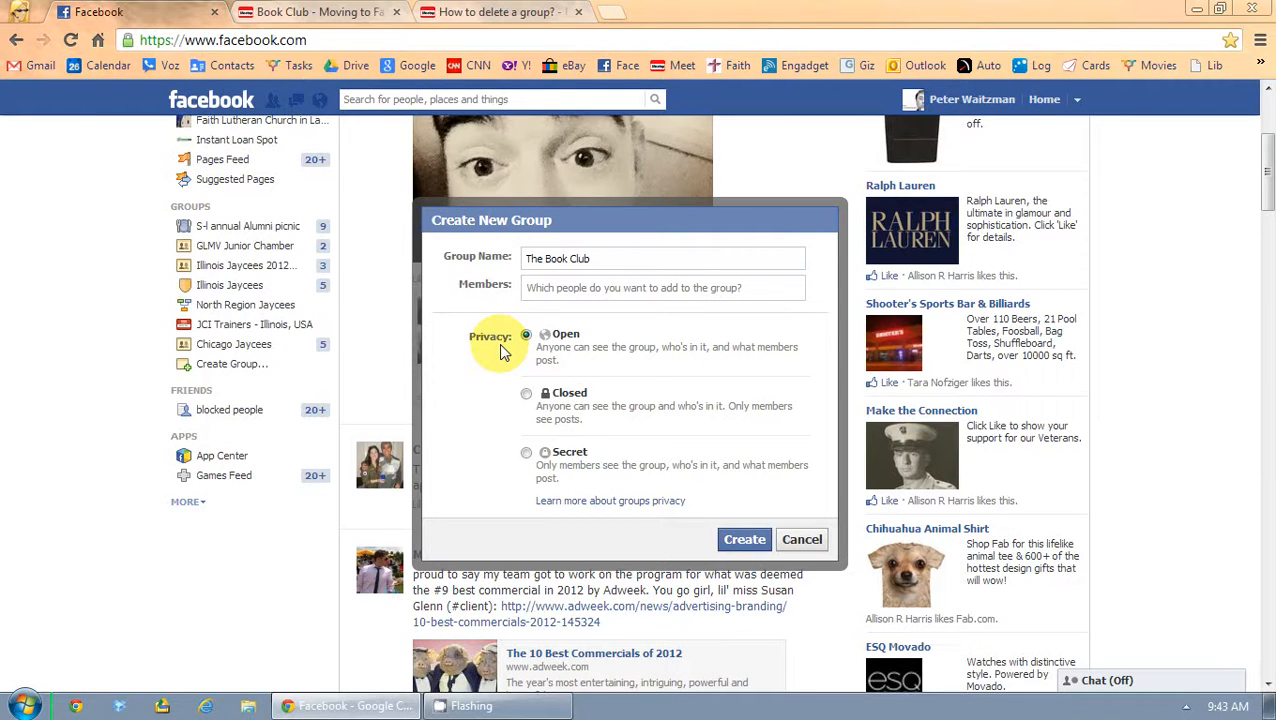
left_click(744, 539)
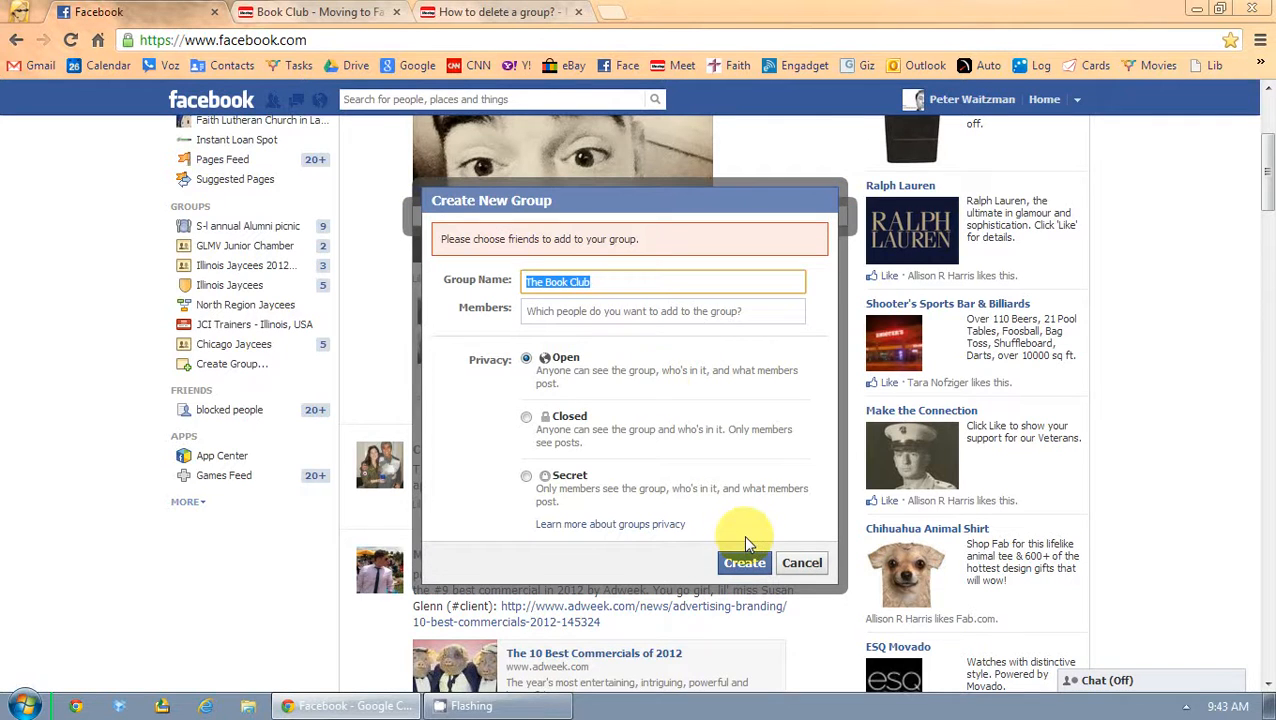
Add a friend as a member to create the group, and give it the Eiffel Tower icon
left_click(620, 313)
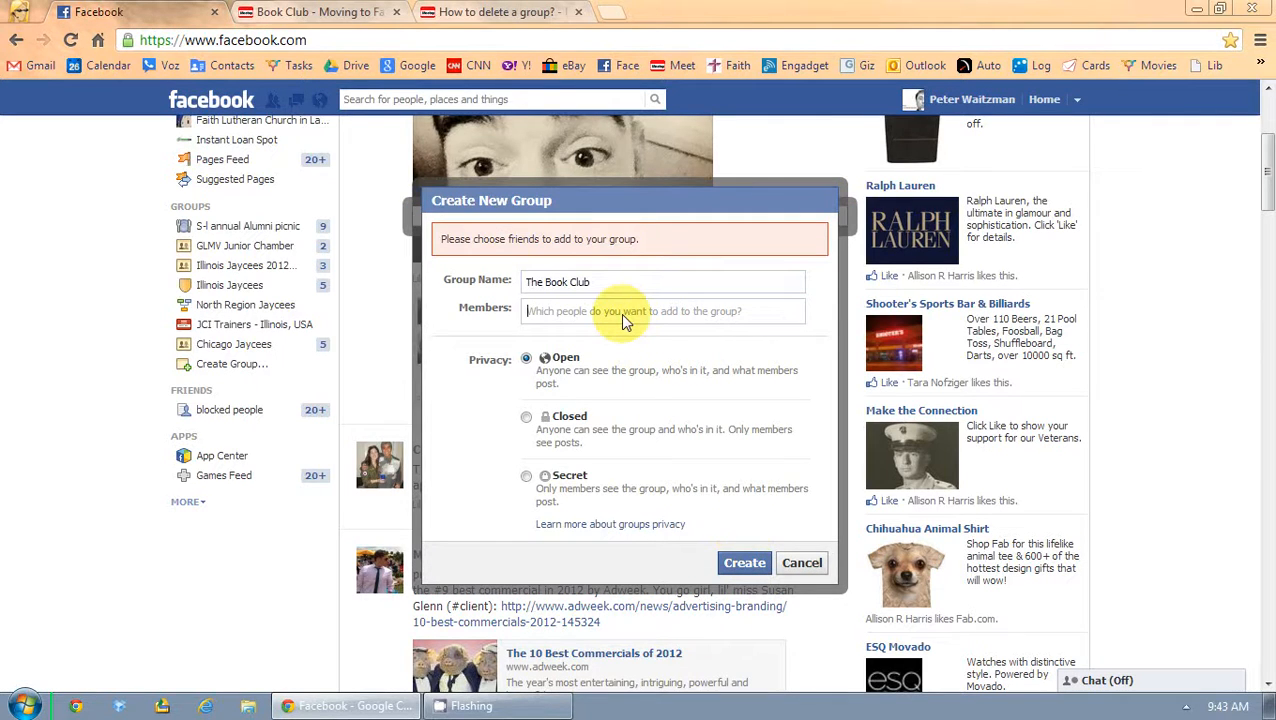
type("jinah")
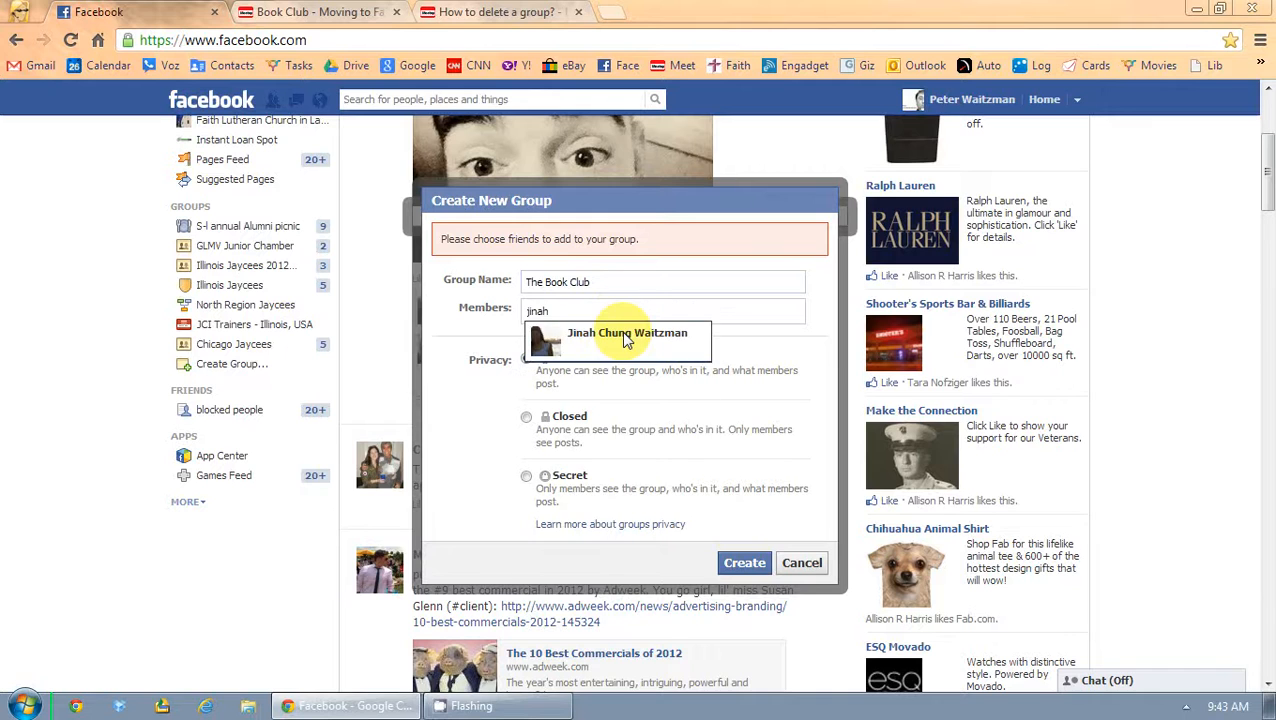
left_click(621, 331)
left_click(741, 598)
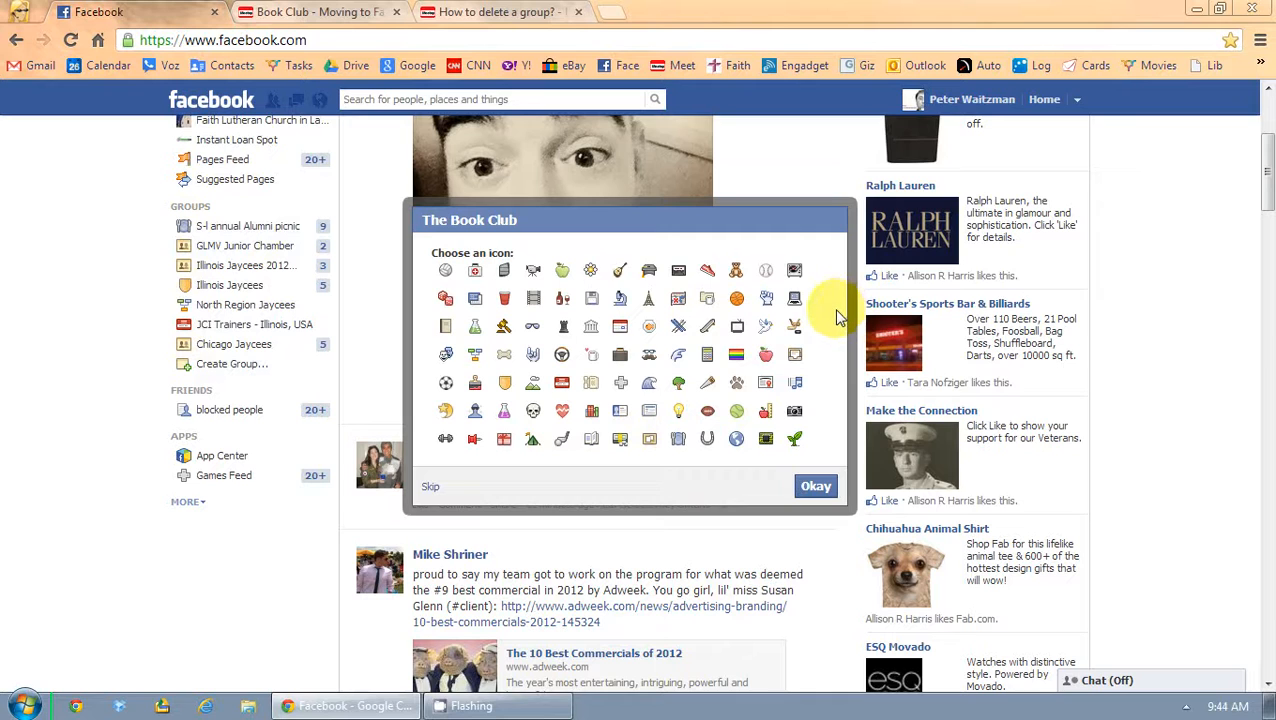
left_click(648, 298)
left_click(803, 488)
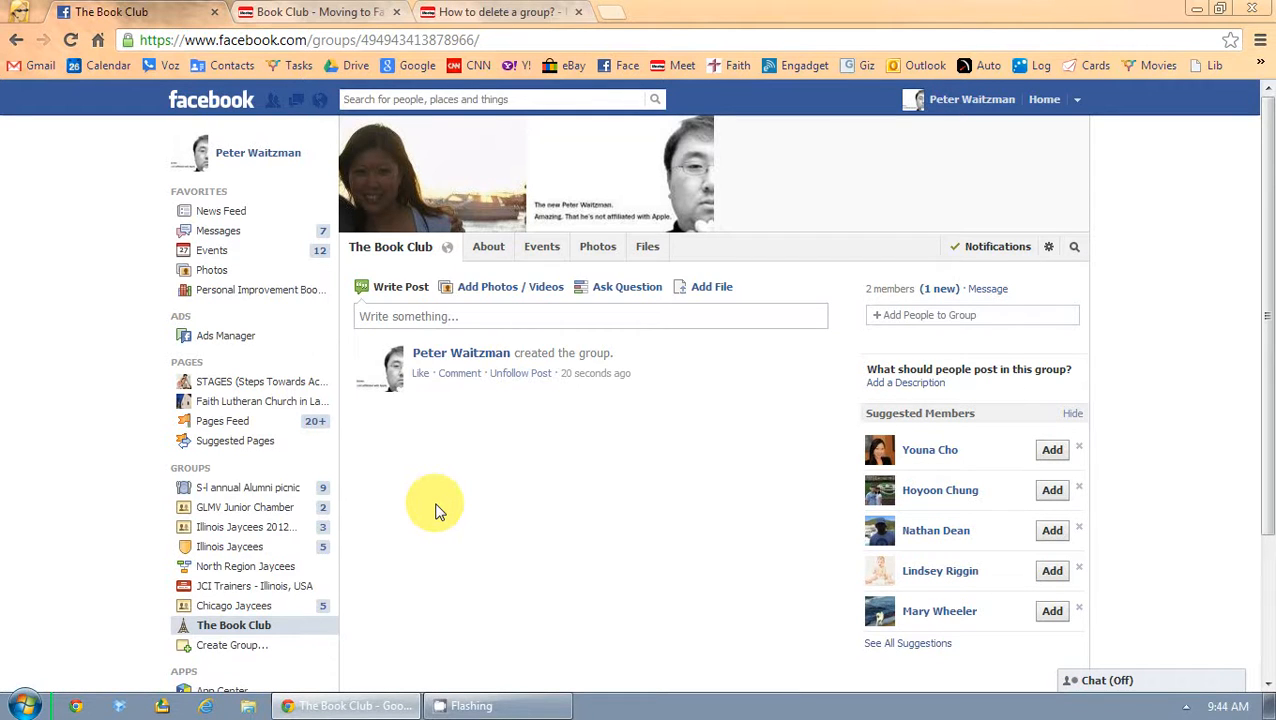
Add and save the group description "This is a meetup book club."
left_click(490, 248)
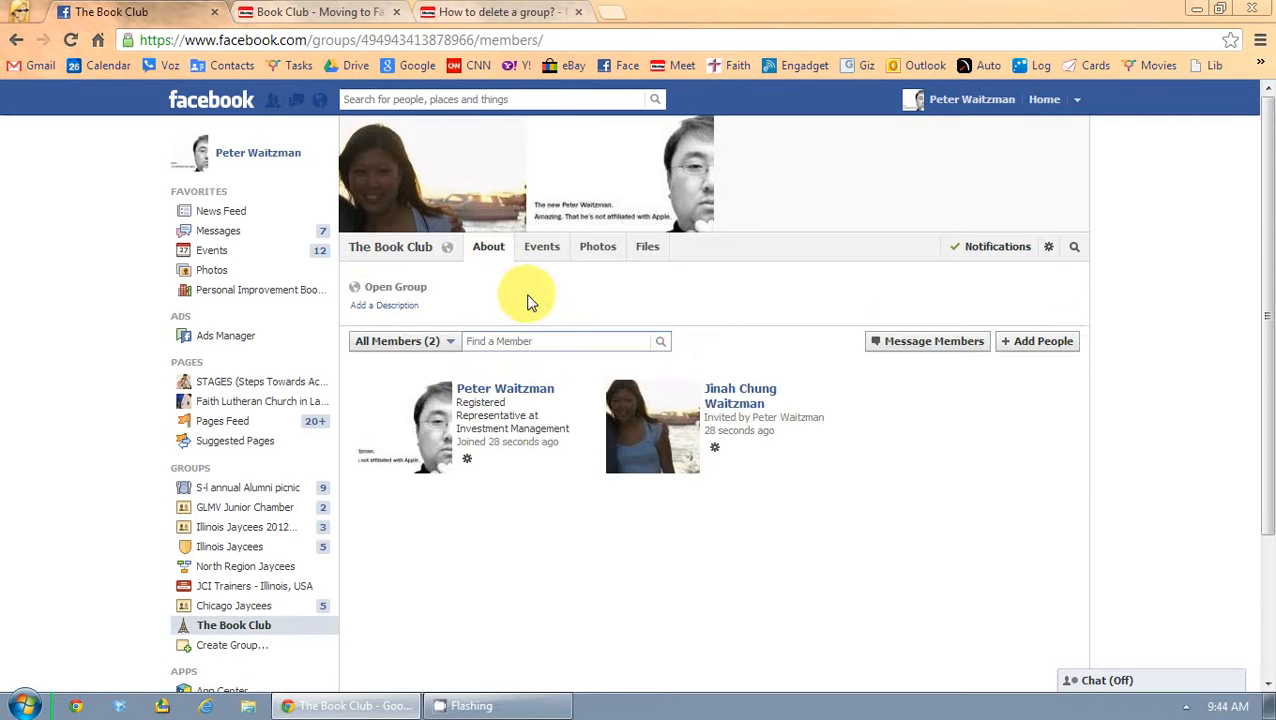
left_click(405, 308)
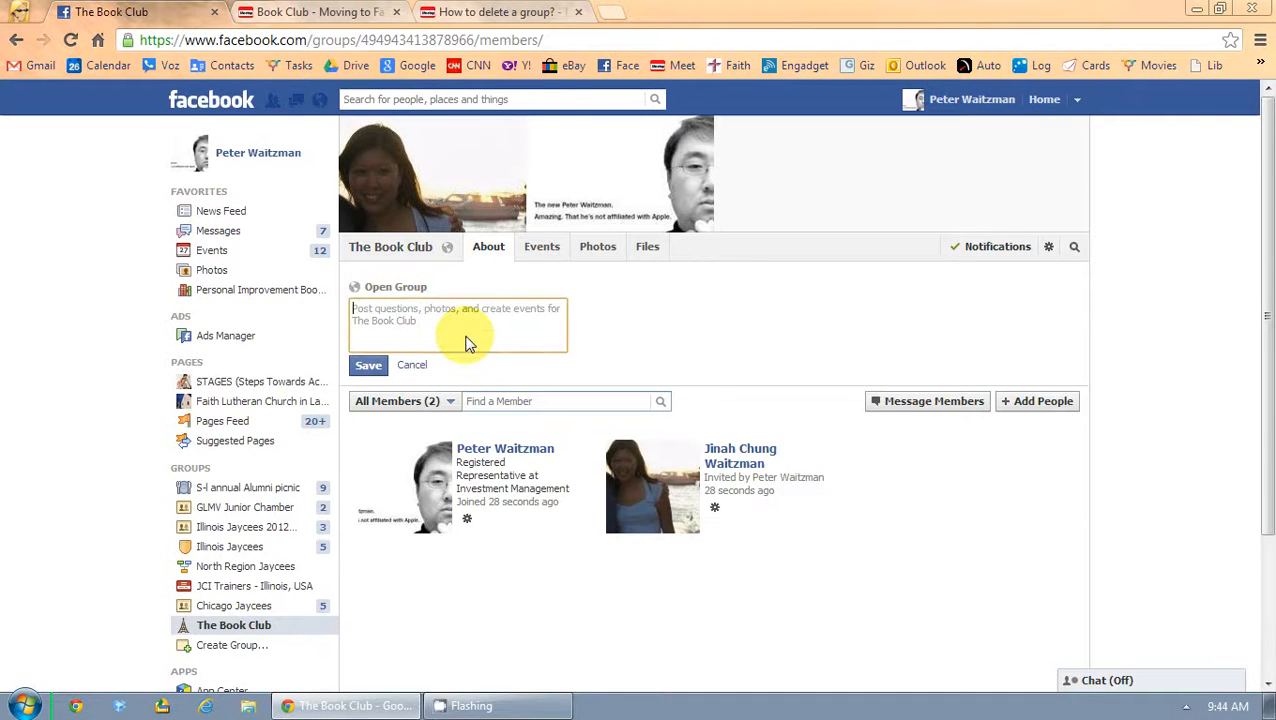
type("Ths")
key("BackSpace")
type("is ")
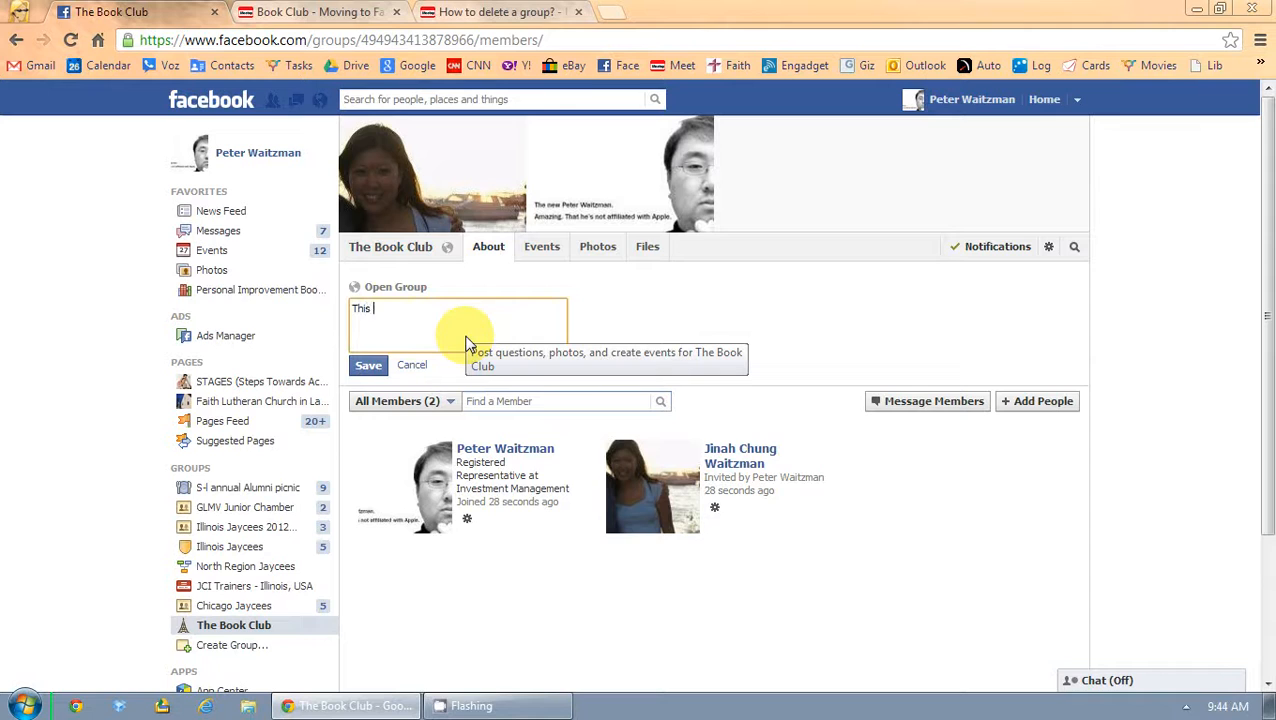
type("is a meetup book club.")
left_click(367, 364)
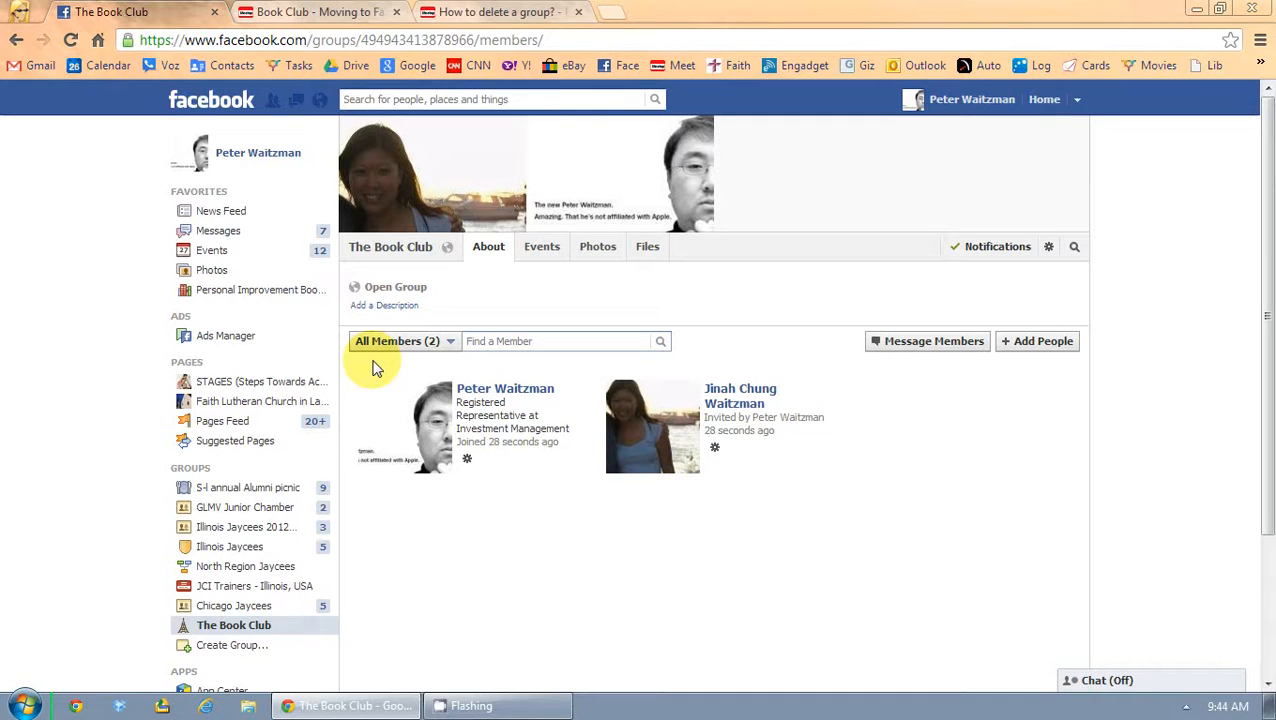
Start a group event named "Discuss The Richest Man in Babylon" with "Book description" as its details
left_click(543, 248)
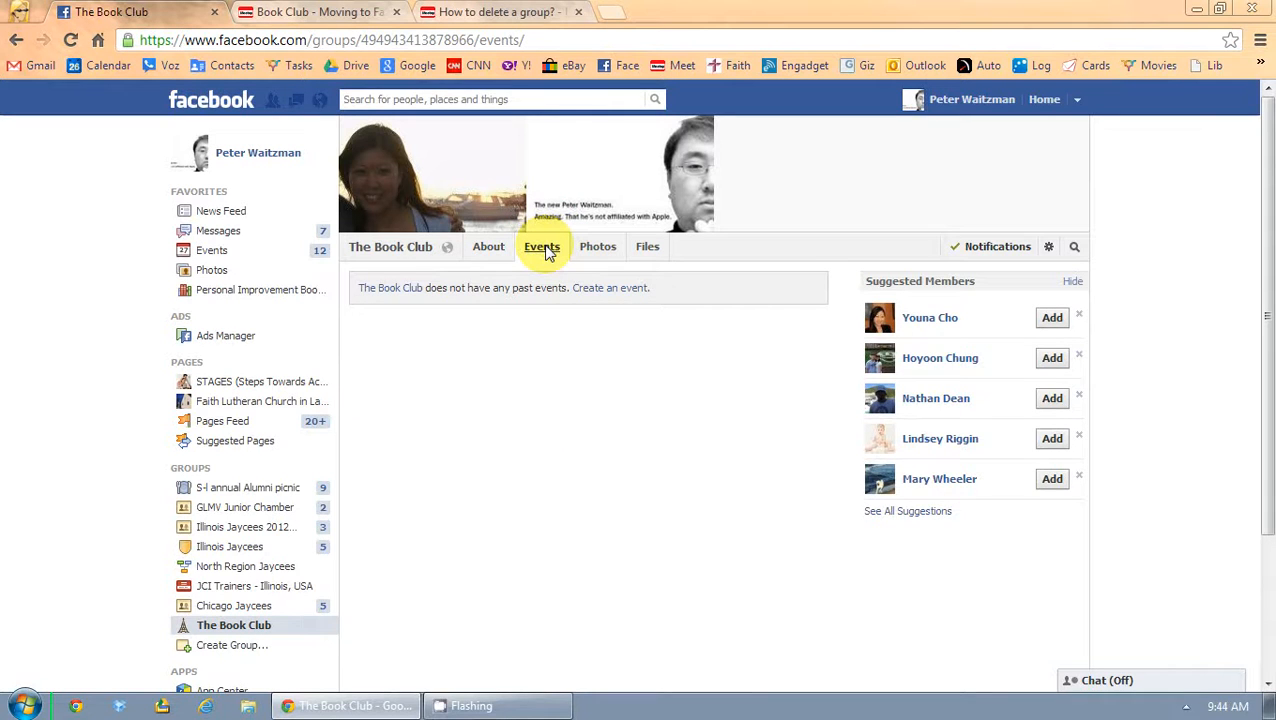
left_click(600, 290)
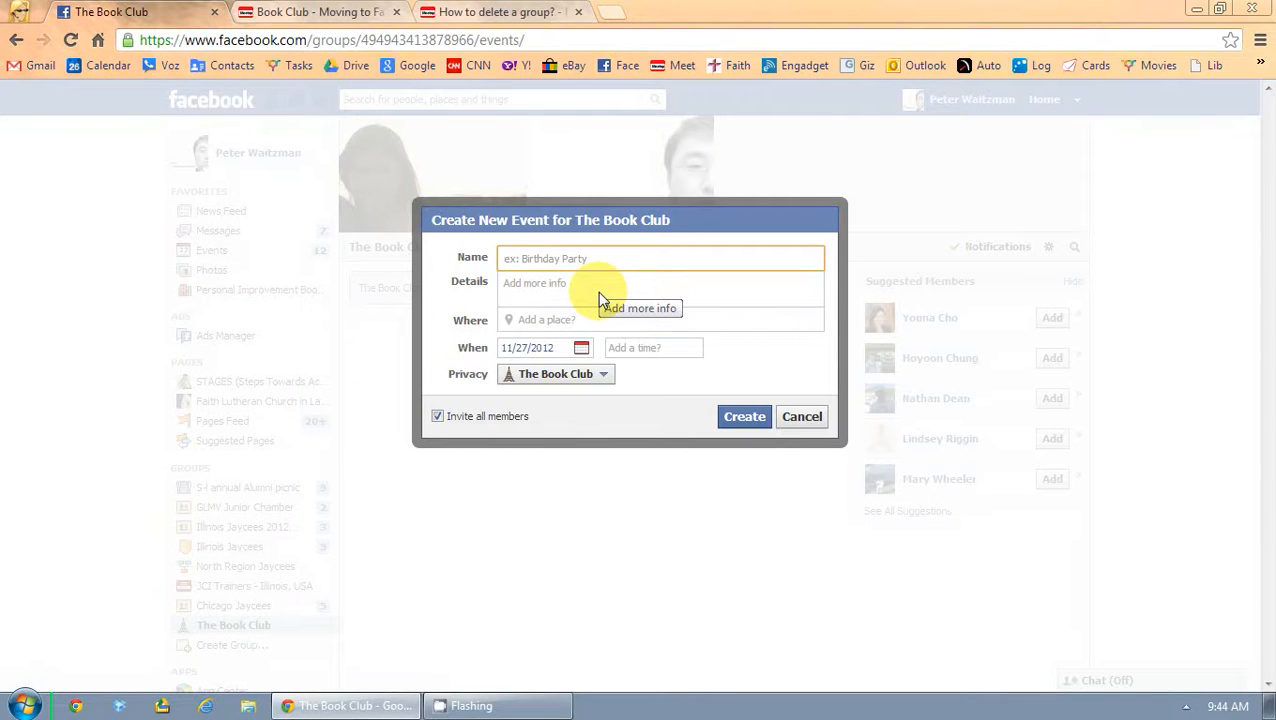
type("Discuss The Richest Man in ba")
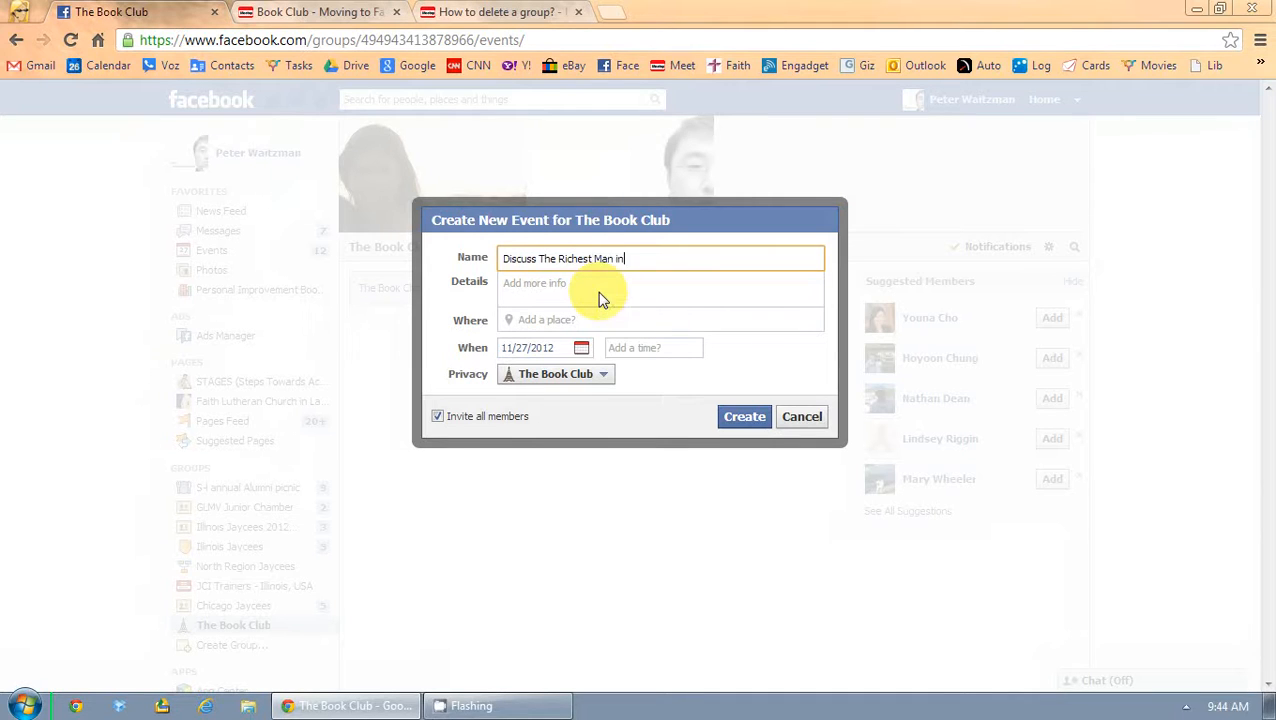
key("BackSpace")
key("BackSpace")
type("Bab")
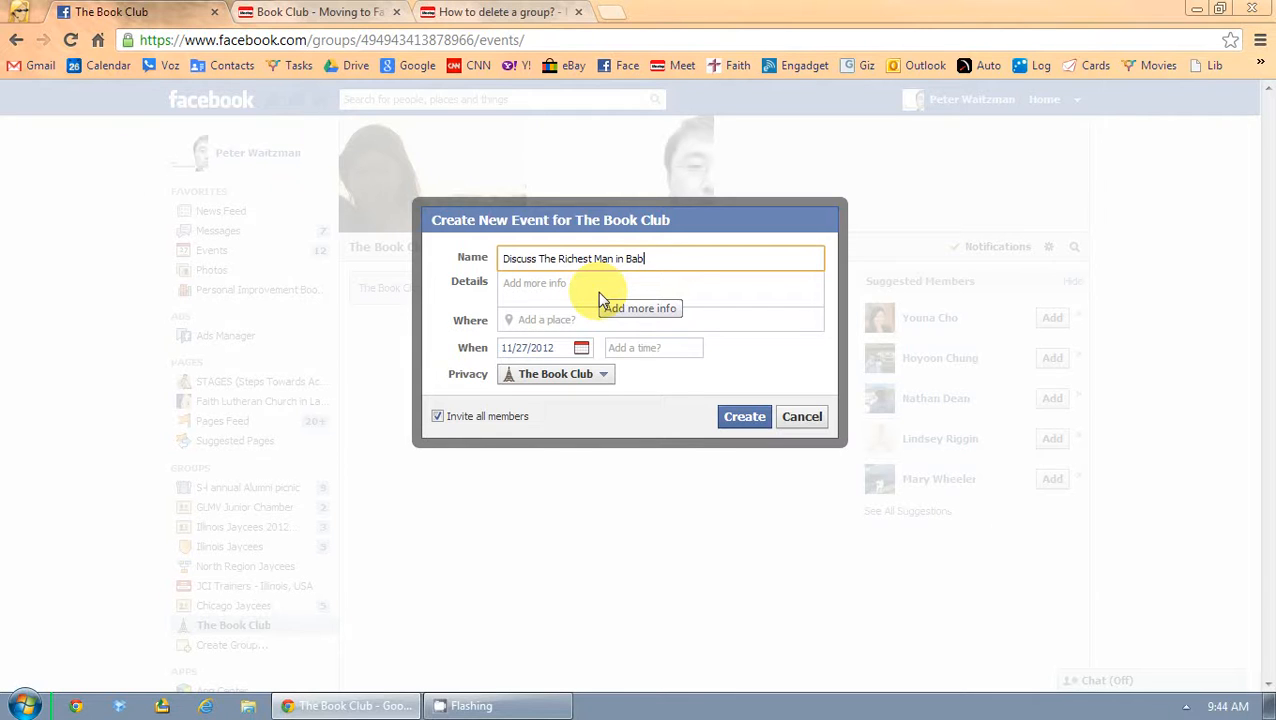
type("ylon")
left_click(599, 295)
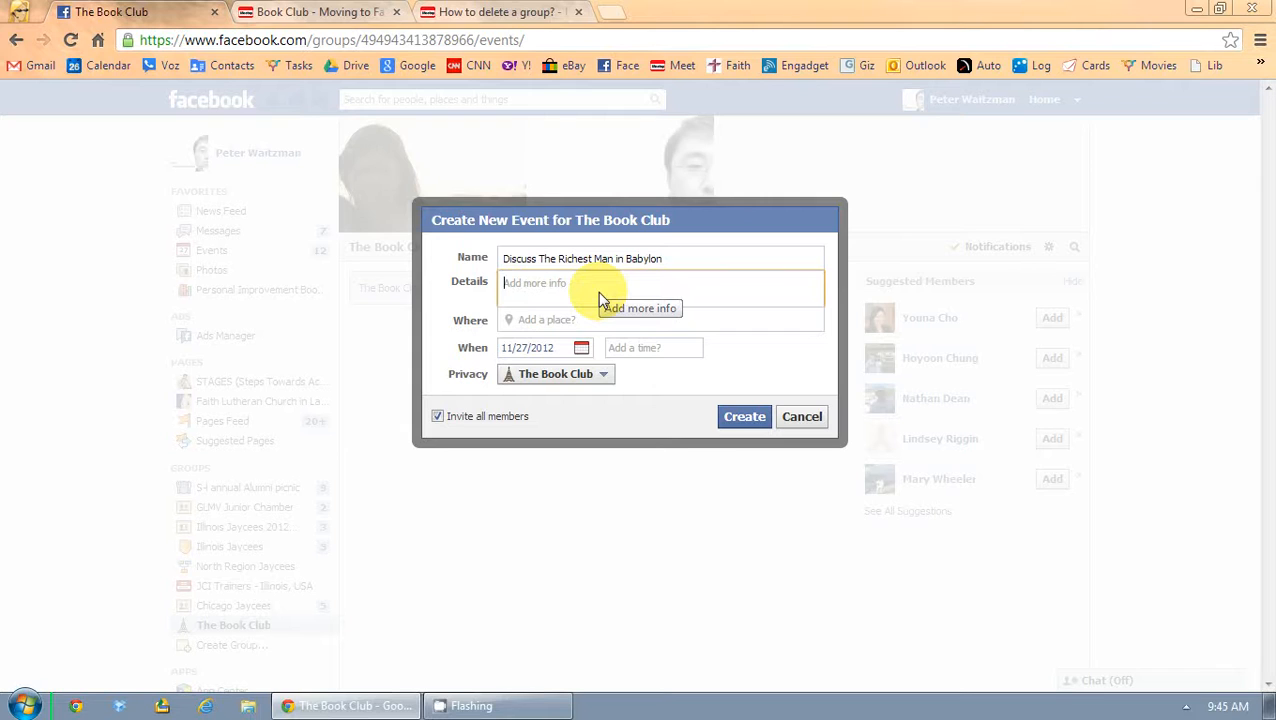
type("Book description")
Set the event's location to Cook Memorial Public Library Dist in Libertyville, Illinois
left_click(580, 320)
type("cook ")
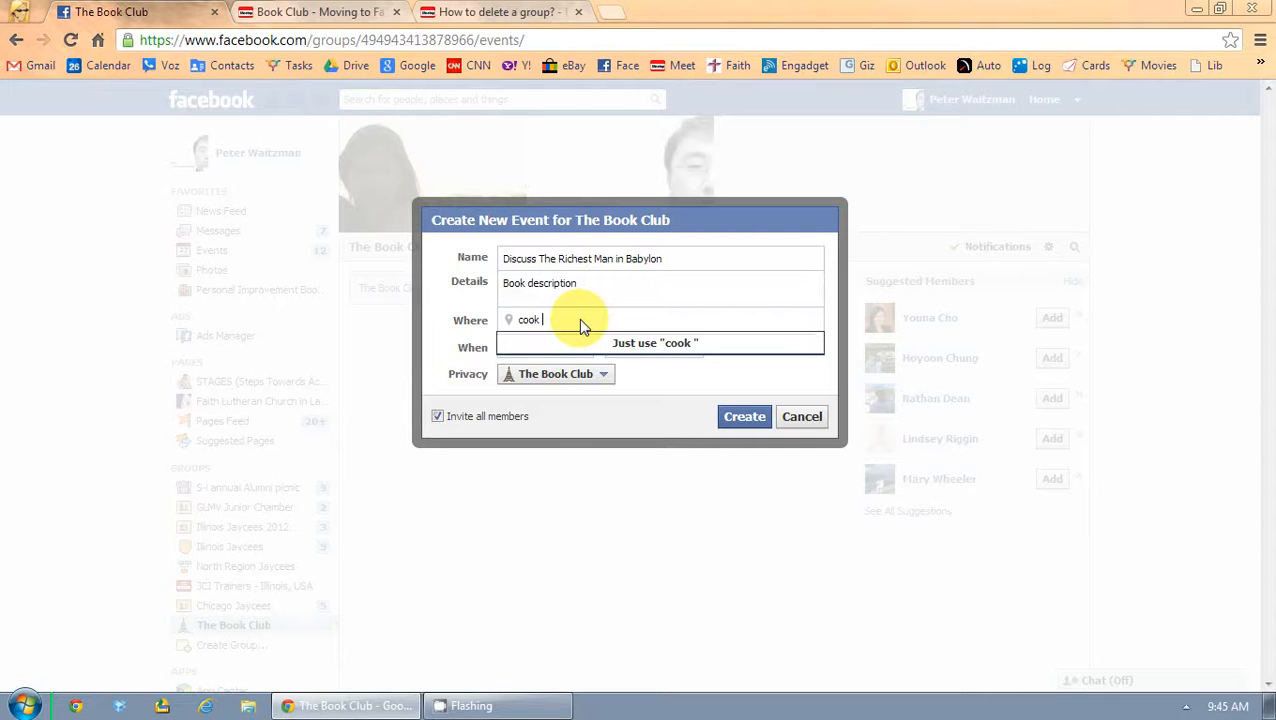
type("memori")
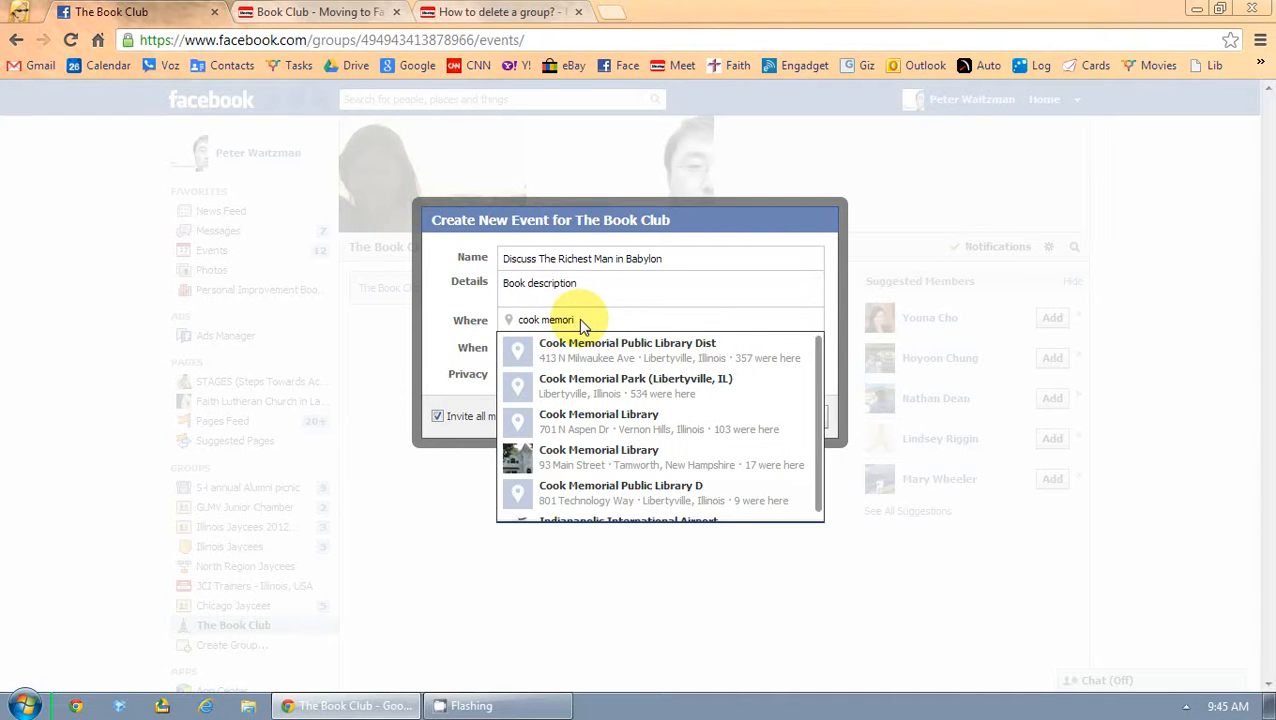
left_click(600, 350)
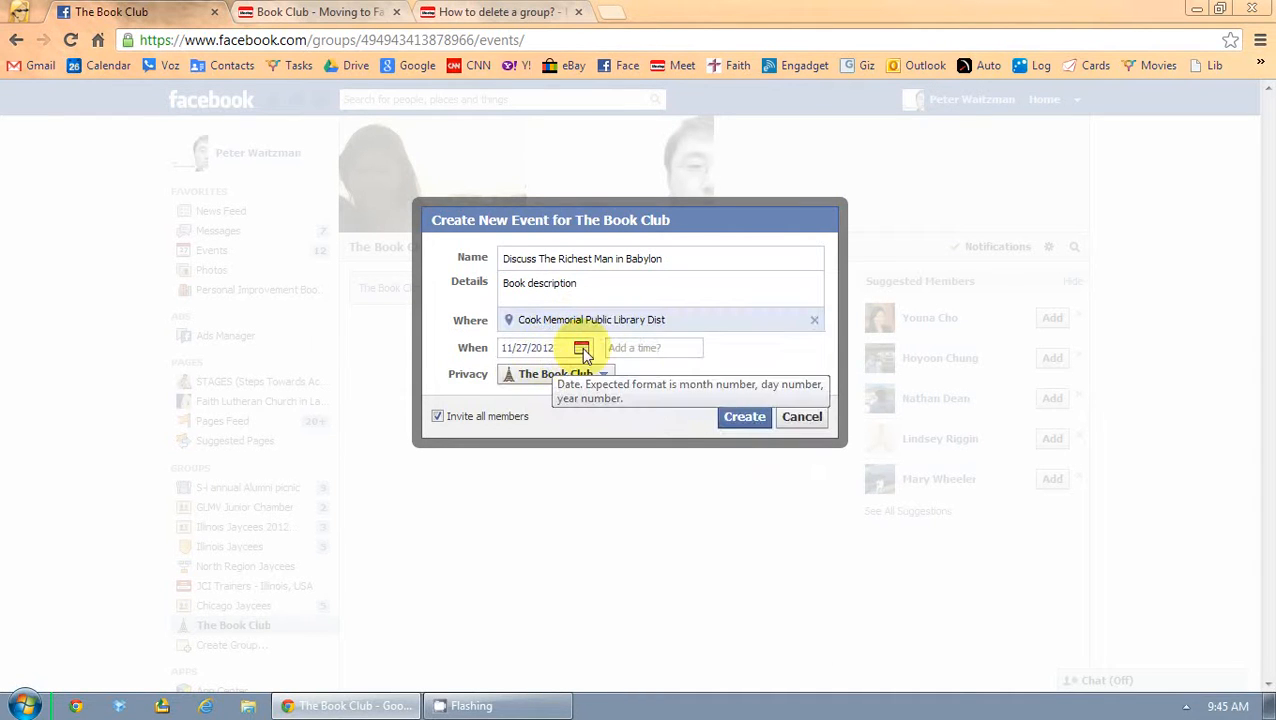
Schedule the event for 11/30/2012 at 10:30 am and create it without inviting all members
left_click(582, 347)
left_click(652, 500)
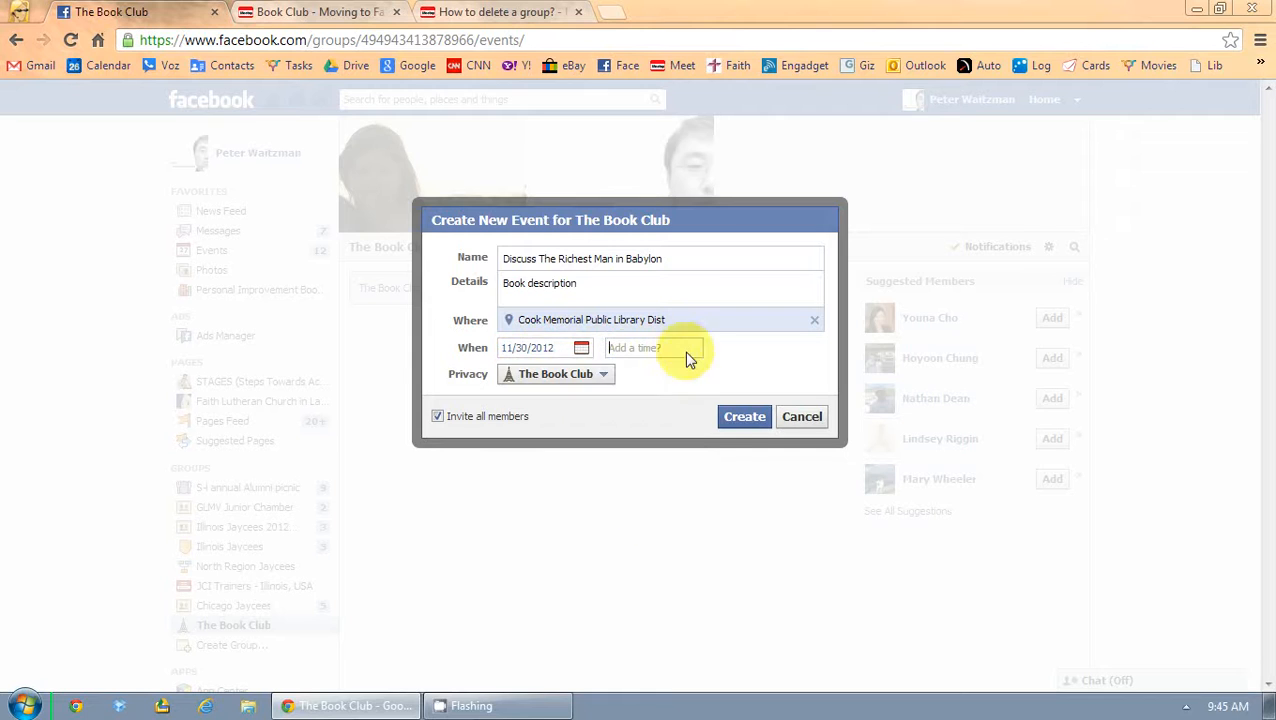
left_click(659, 352)
type("10:")
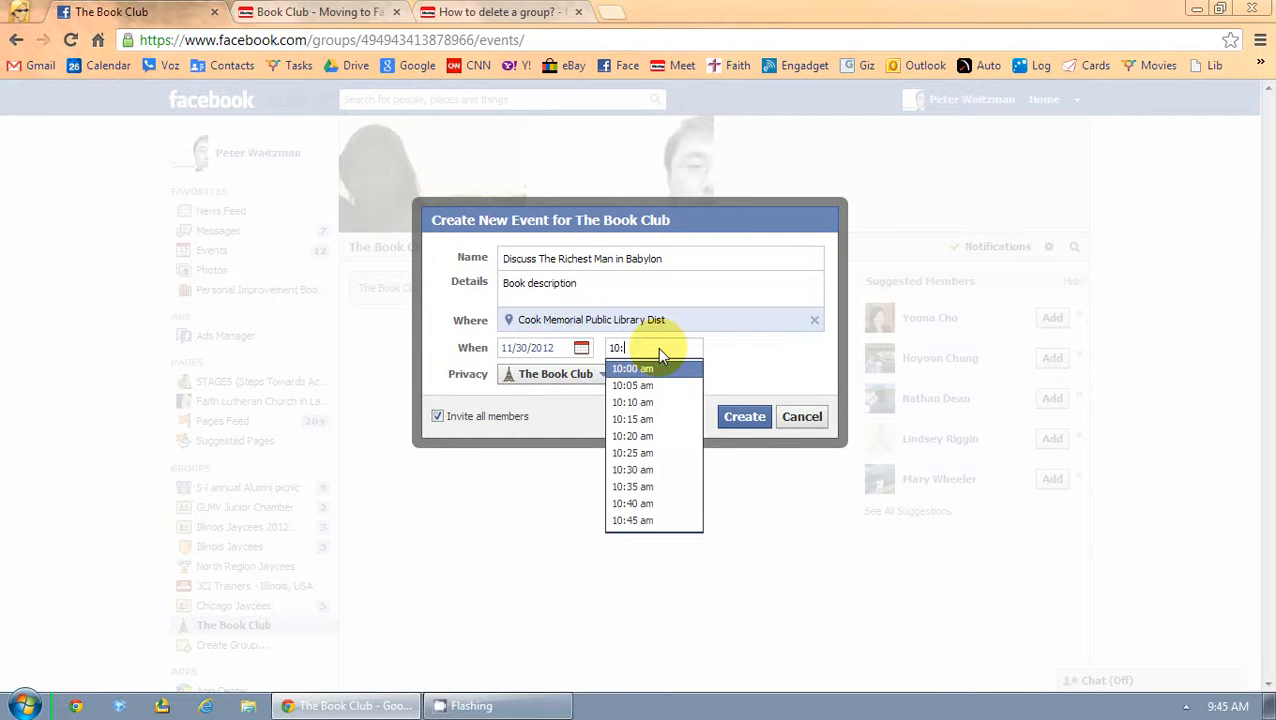
type("30")
left_click(655, 366)
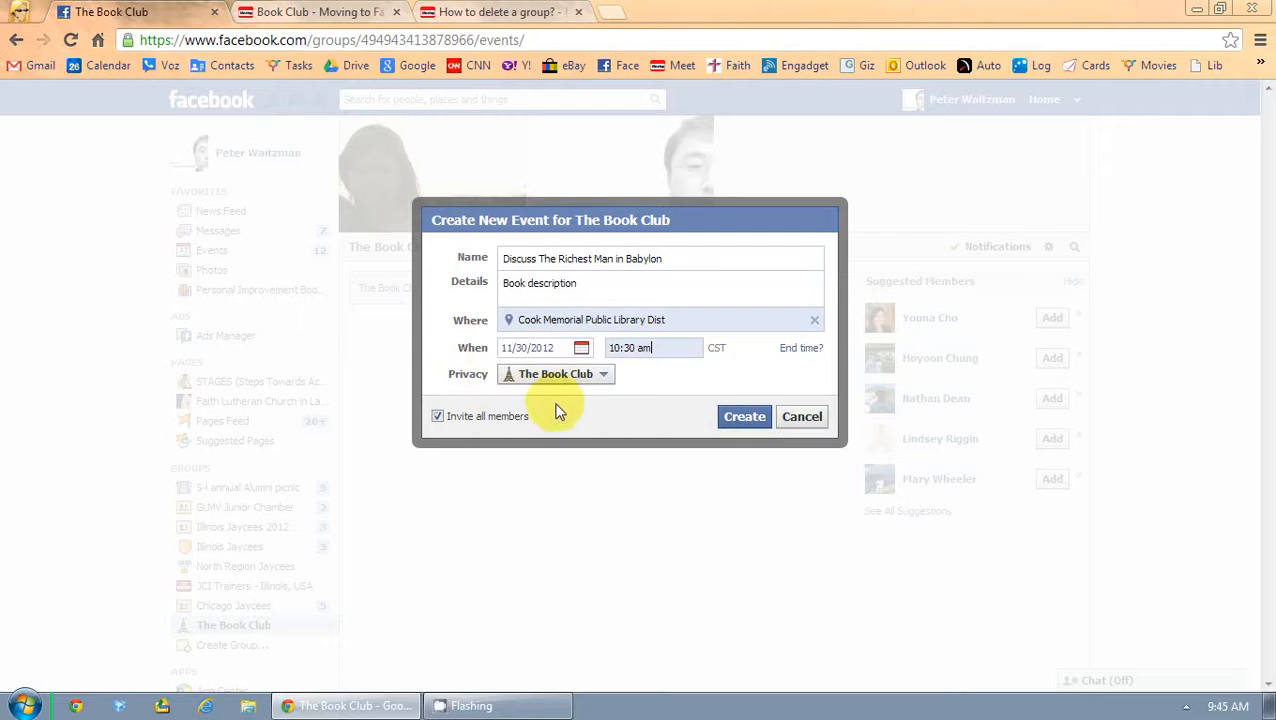
left_click(437, 417)
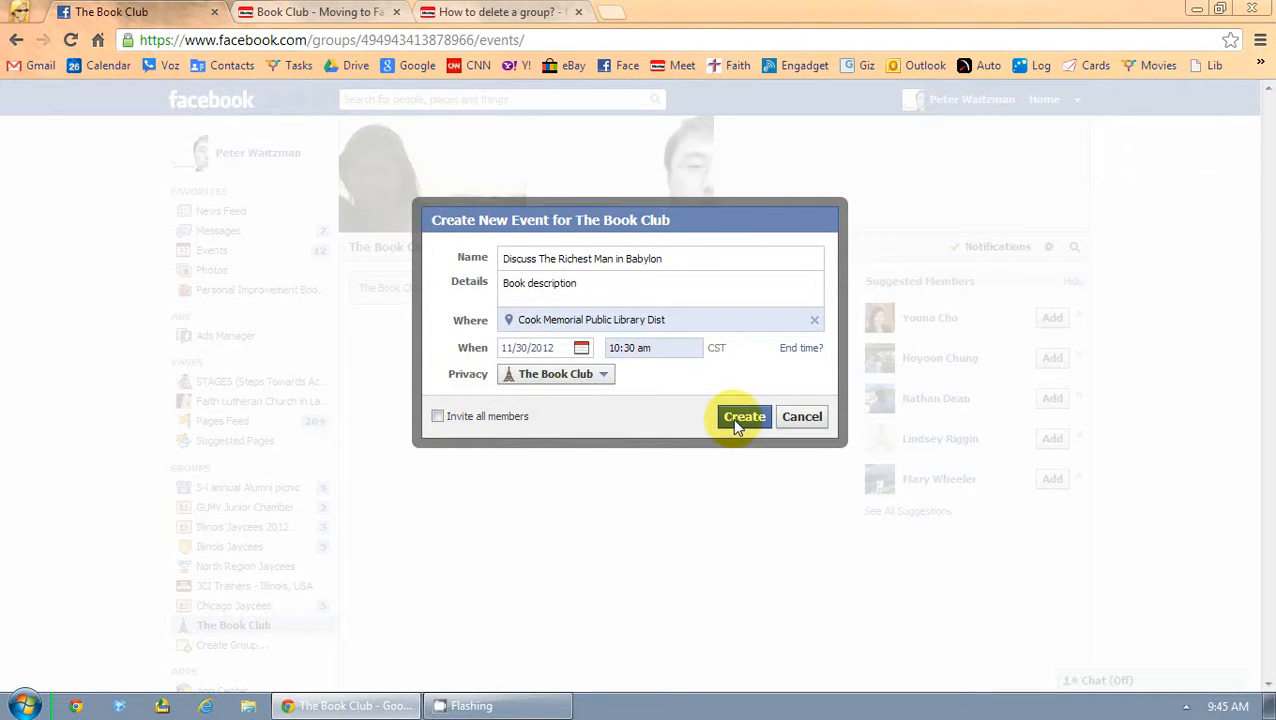
left_click(744, 416)
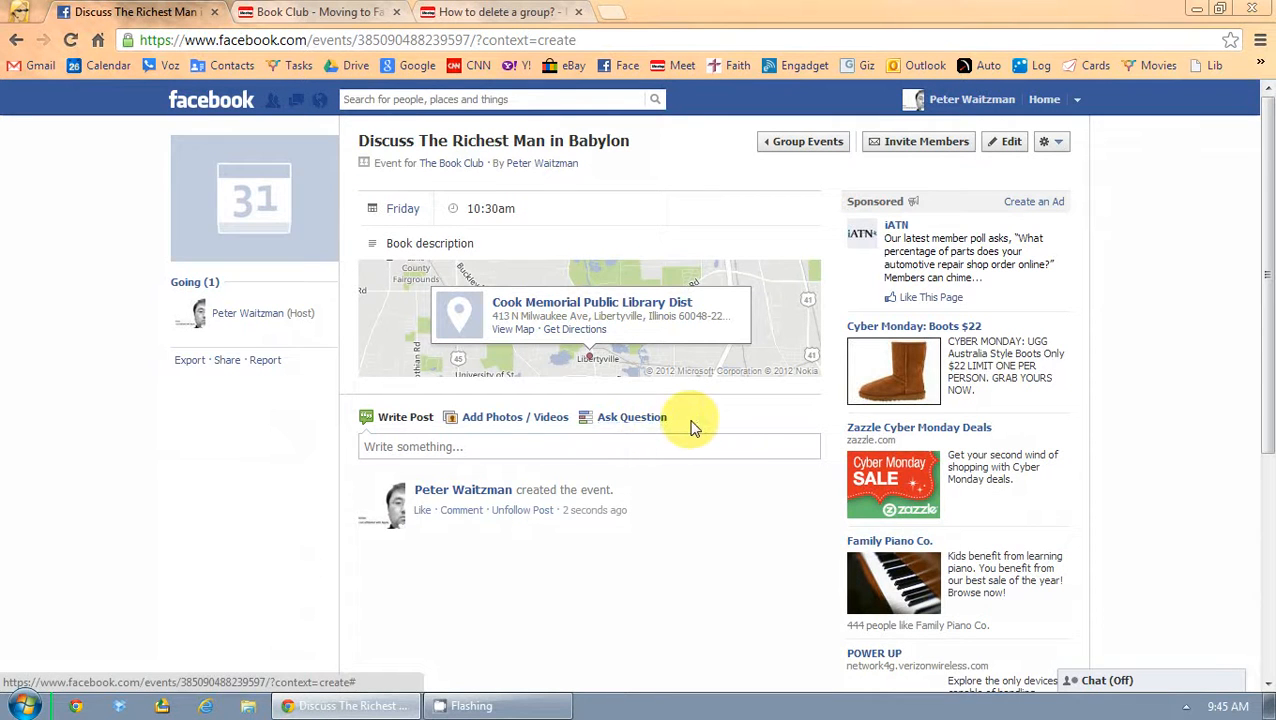
Return from the event to The Book Club group and review its description and member list
mouse_move(208, 230)
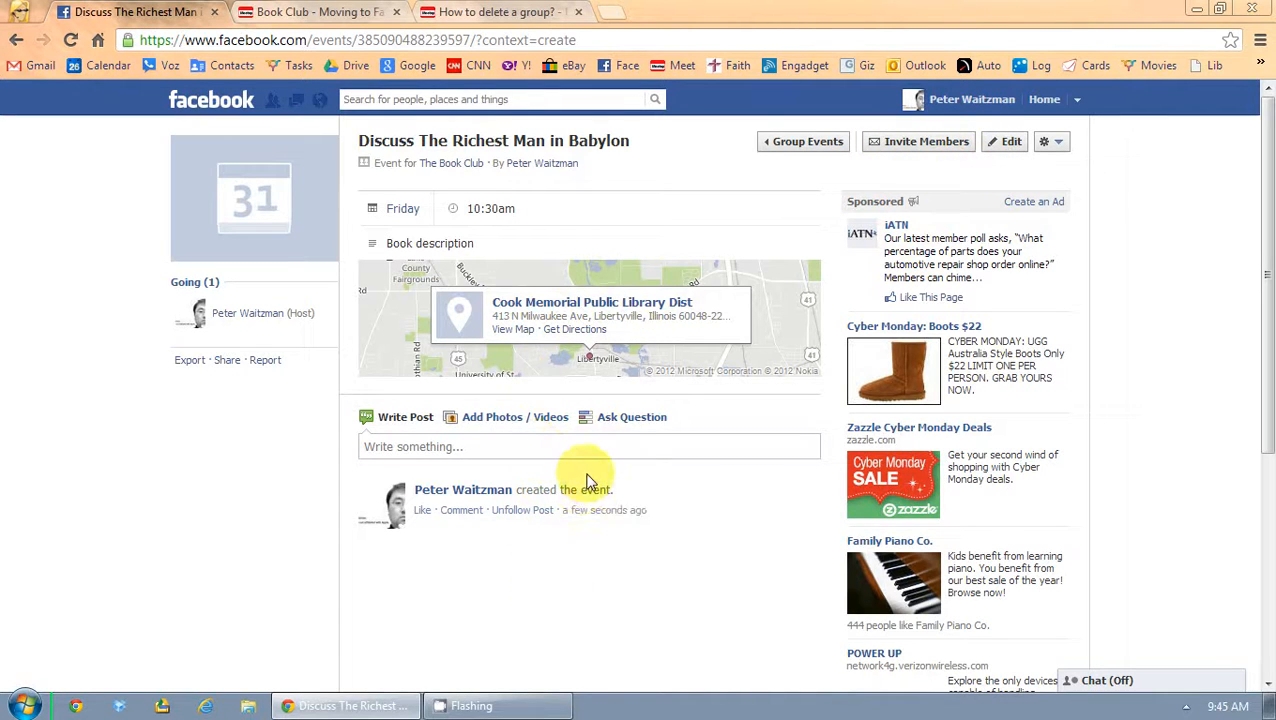
left_click(451, 163)
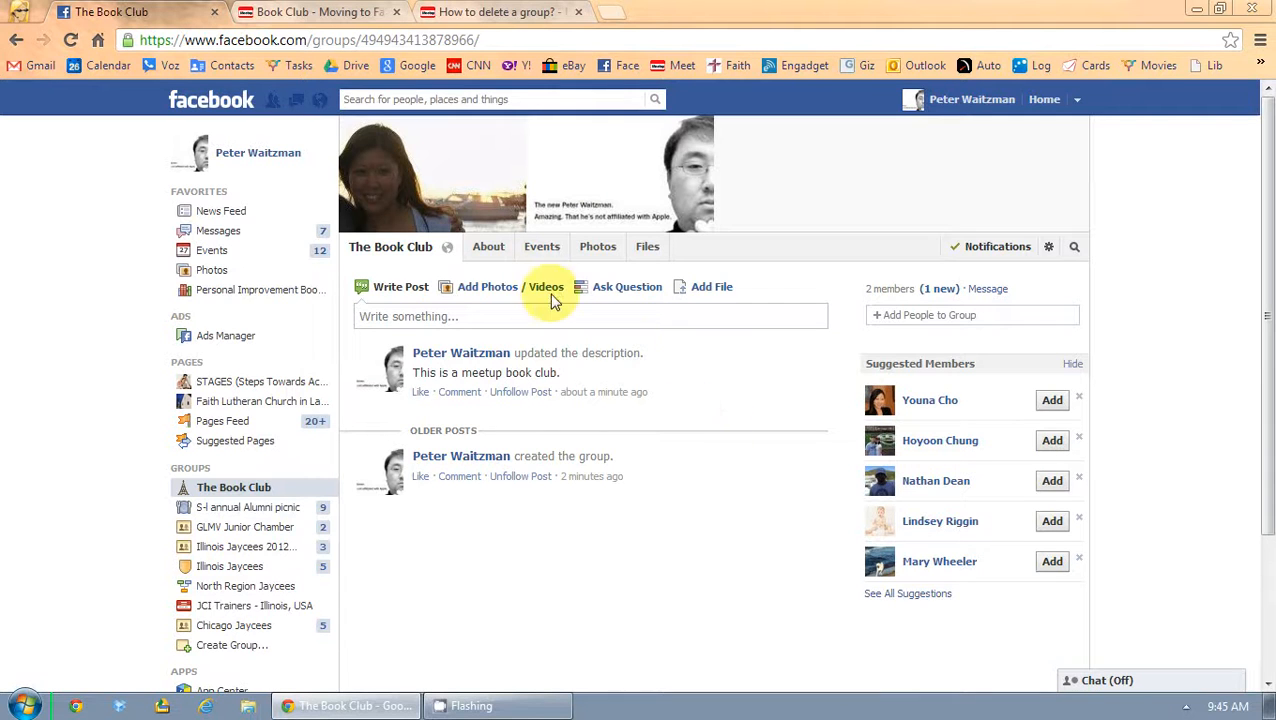
left_click(485, 250)
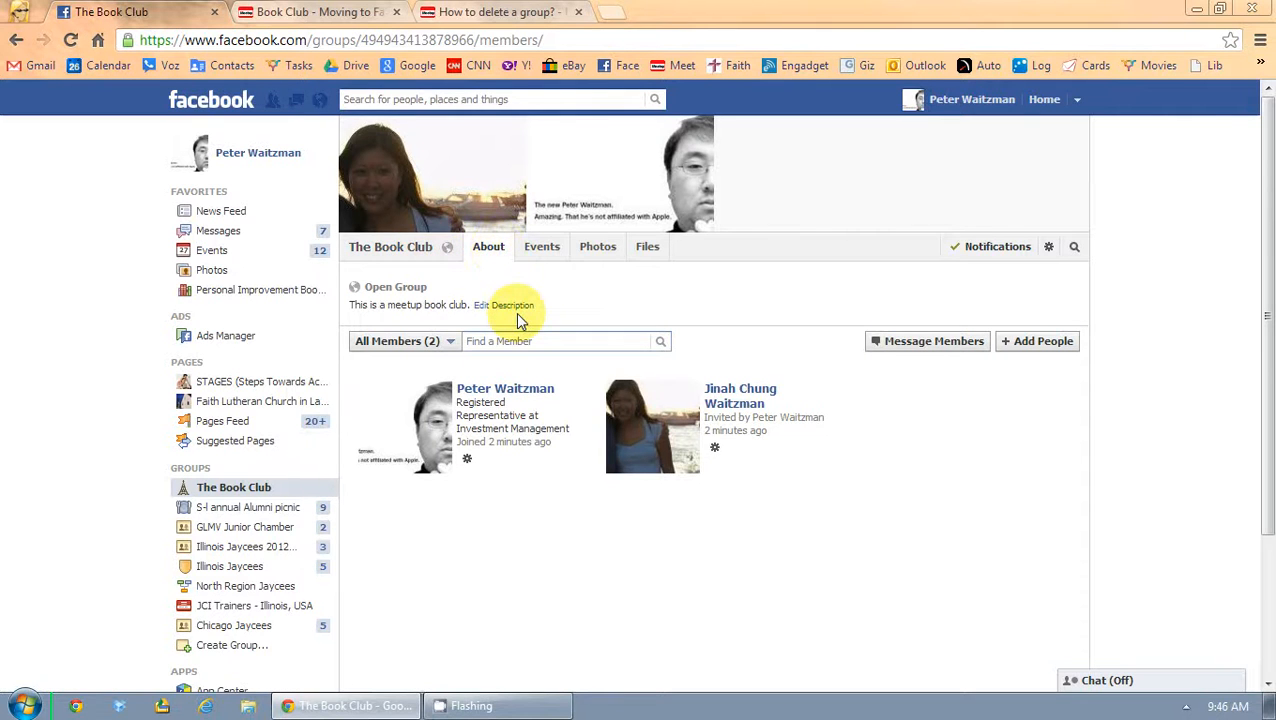
scroll(518, 320, "down", 3)
scroll(517, 320, "up", 3)
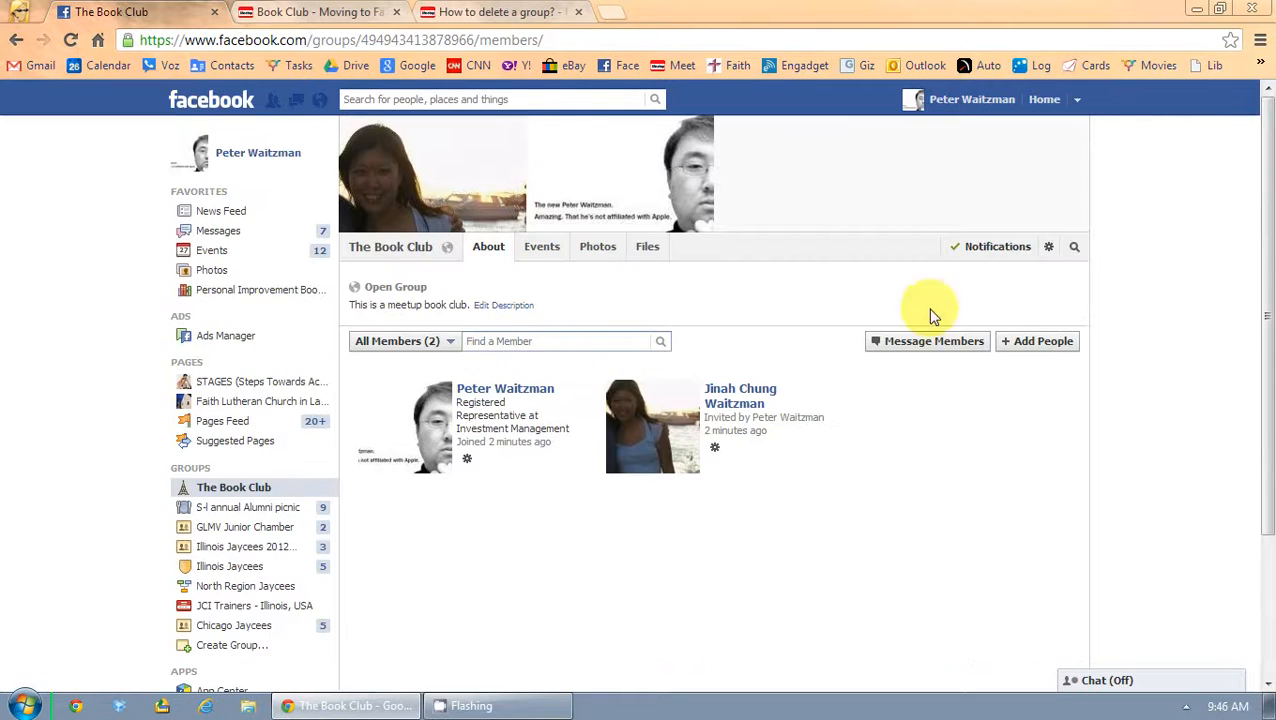
Set the group's web and email address name to "petersbookclub" in the group settings
left_click(1047, 251)
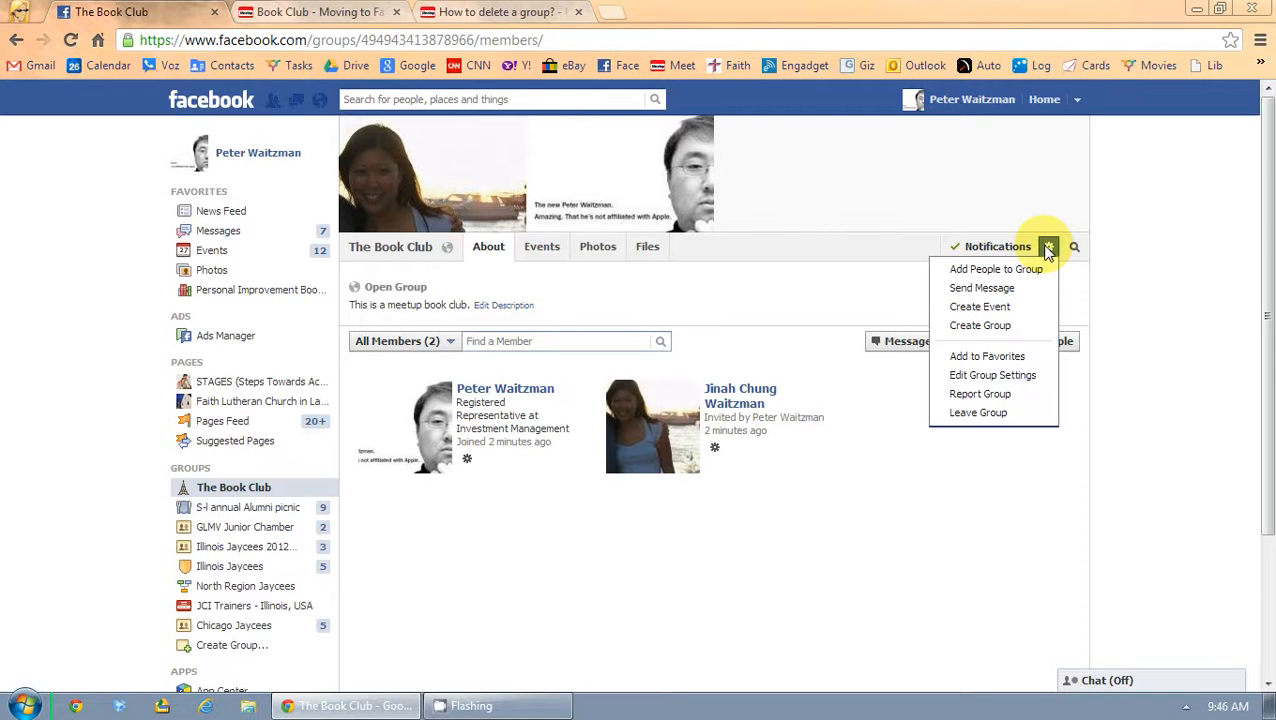
left_click(1035, 386)
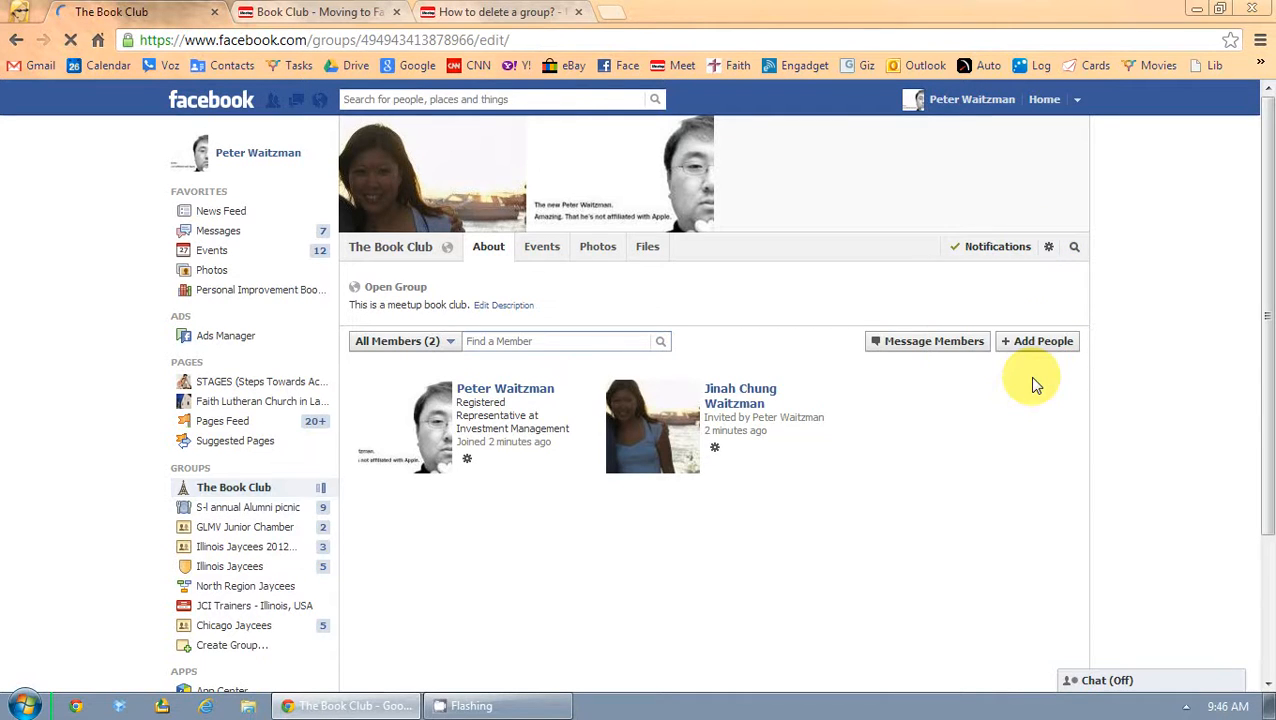
scroll(940, 385, "down", 2)
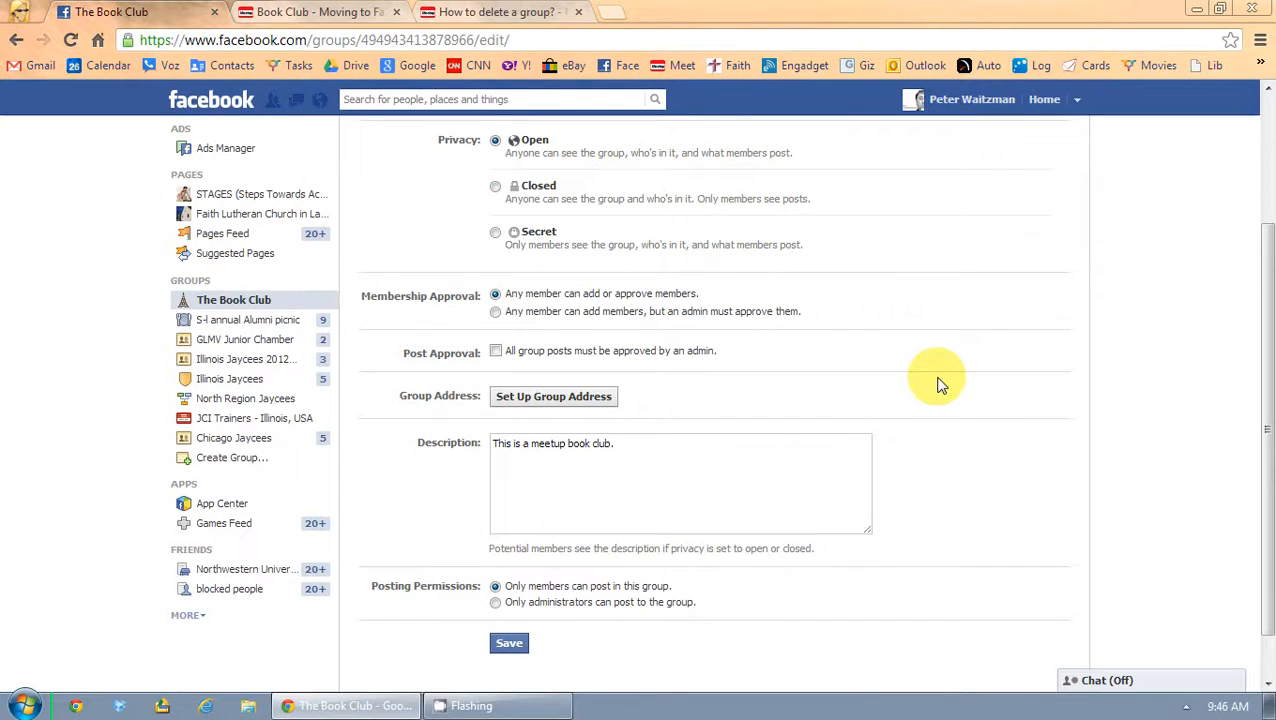
scroll(940, 385, "down", 1)
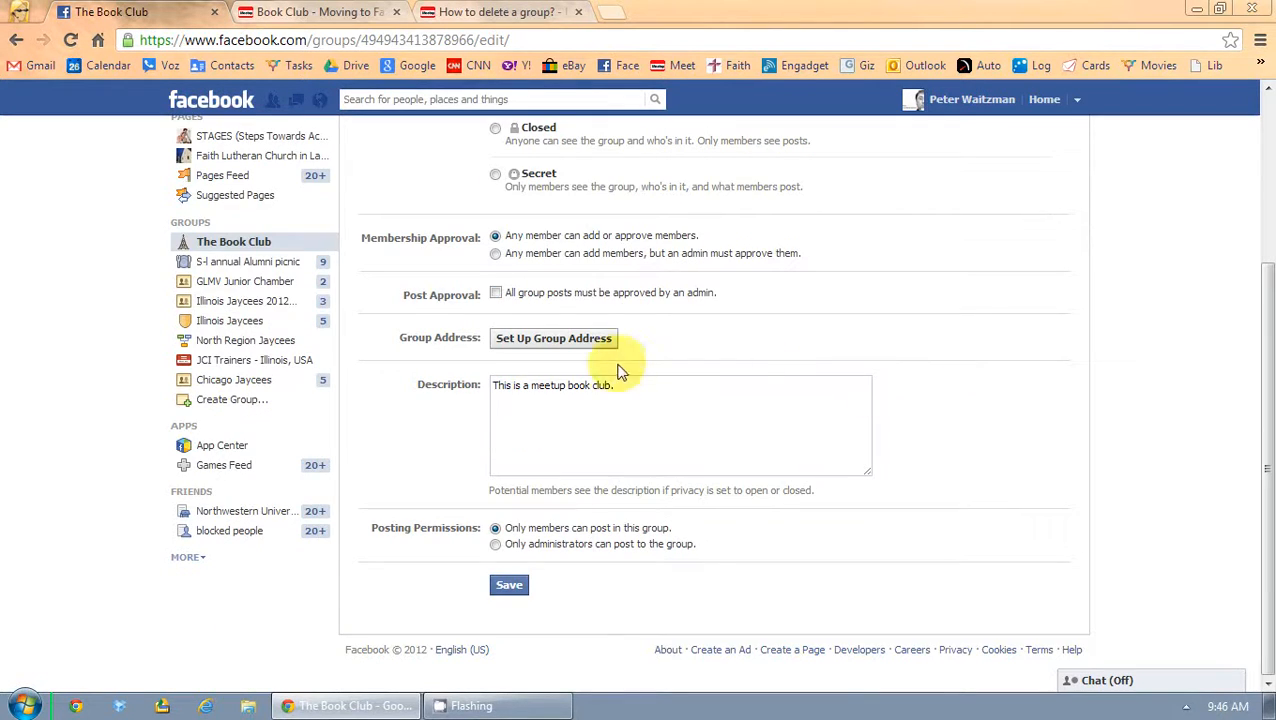
left_click(533, 340)
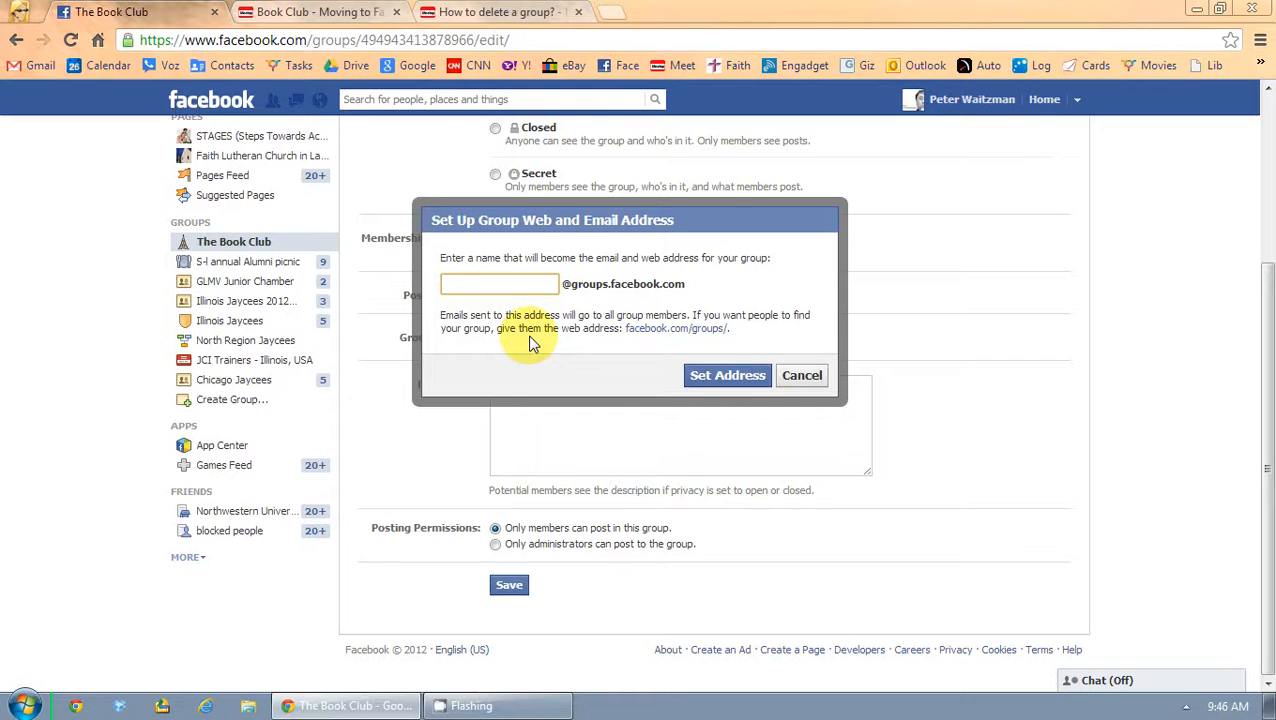
type("petersbookclub")
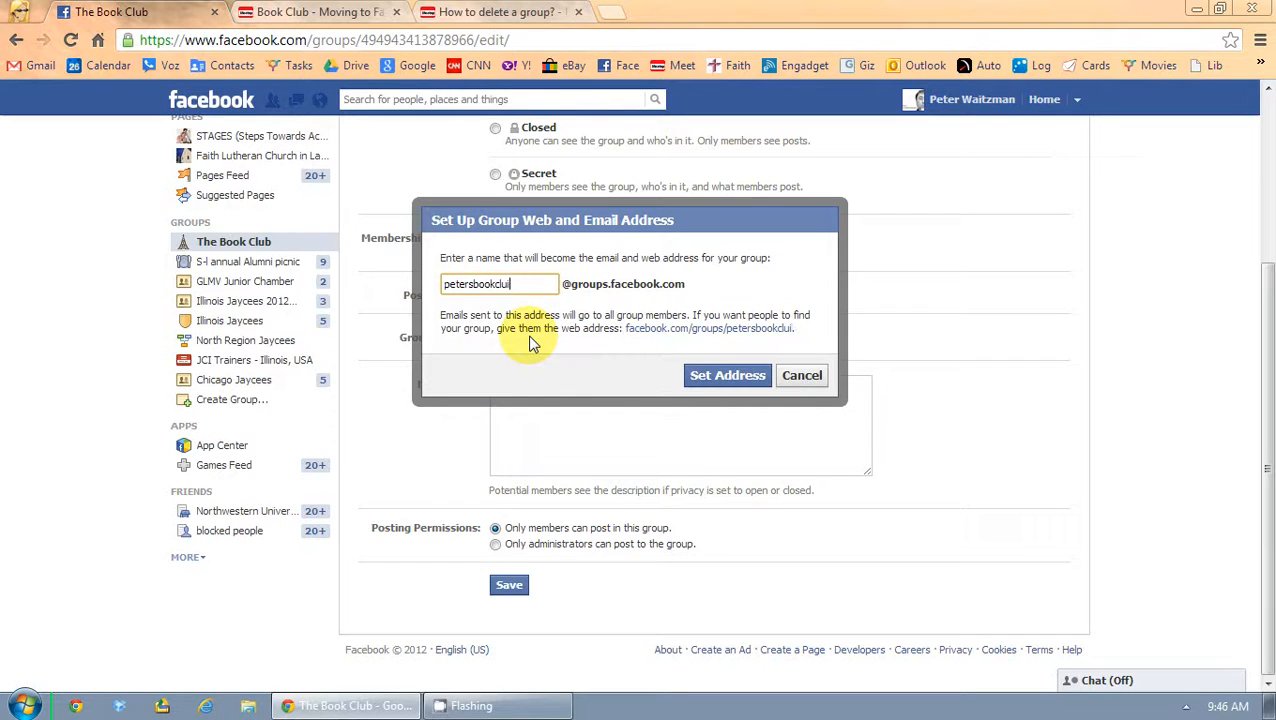
left_click(744, 371)
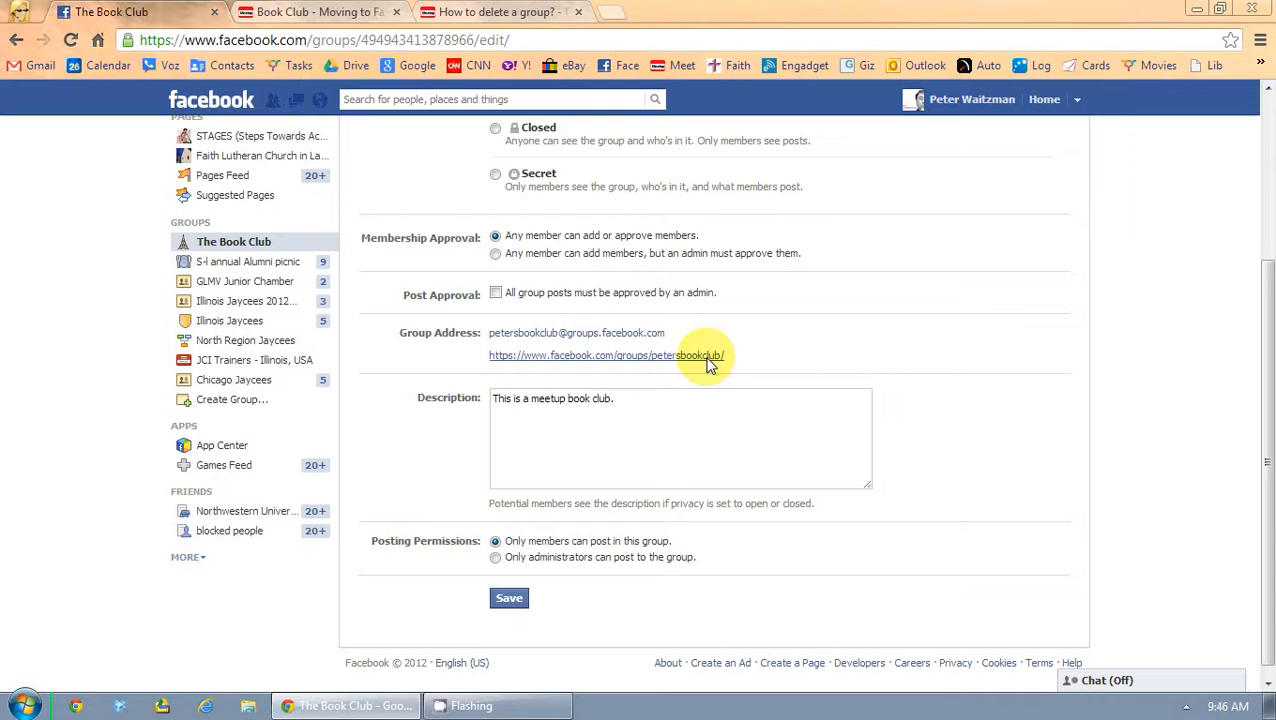
Copy the group's new web address from the group settings
left_click_drag(740, 357, 510, 363)
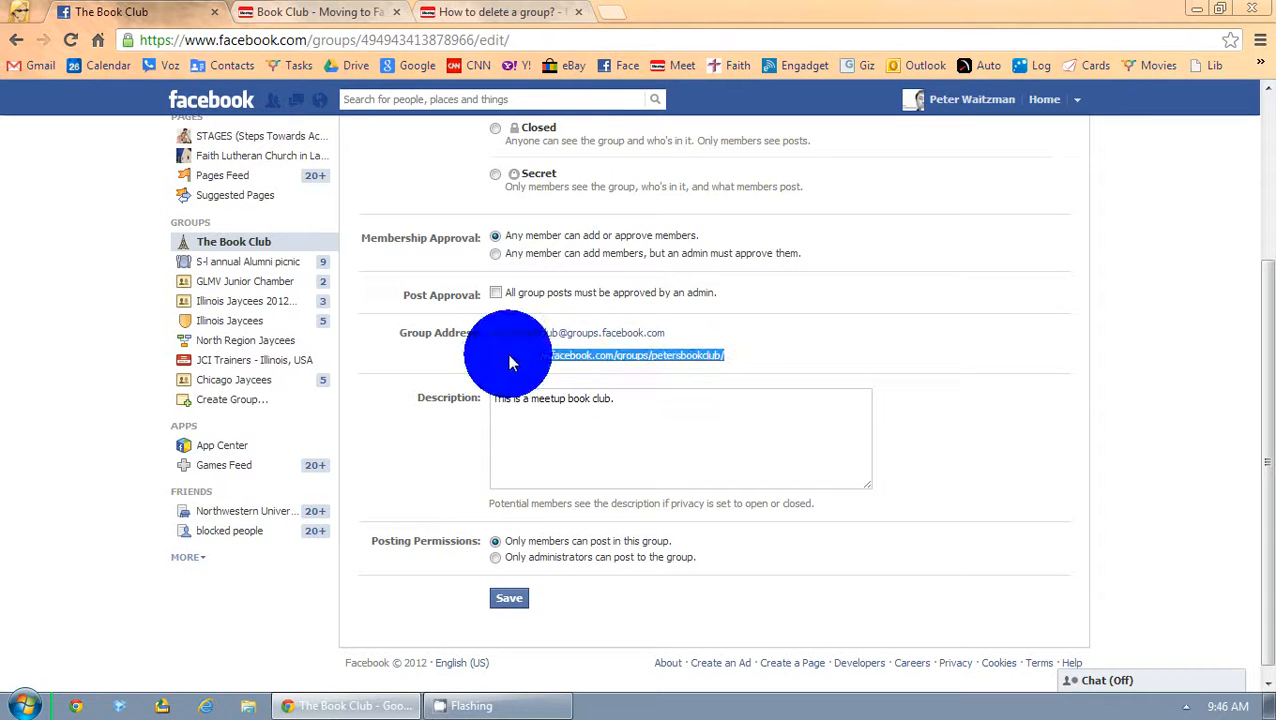
right_click(510, 362)
left_click(594, 470)
Check the group's upcoming events, and pin the "Discuss The Richest Man in Babylon" event post in the group feed
scroll(900, 350, "up", 3)
left_click(545, 256)
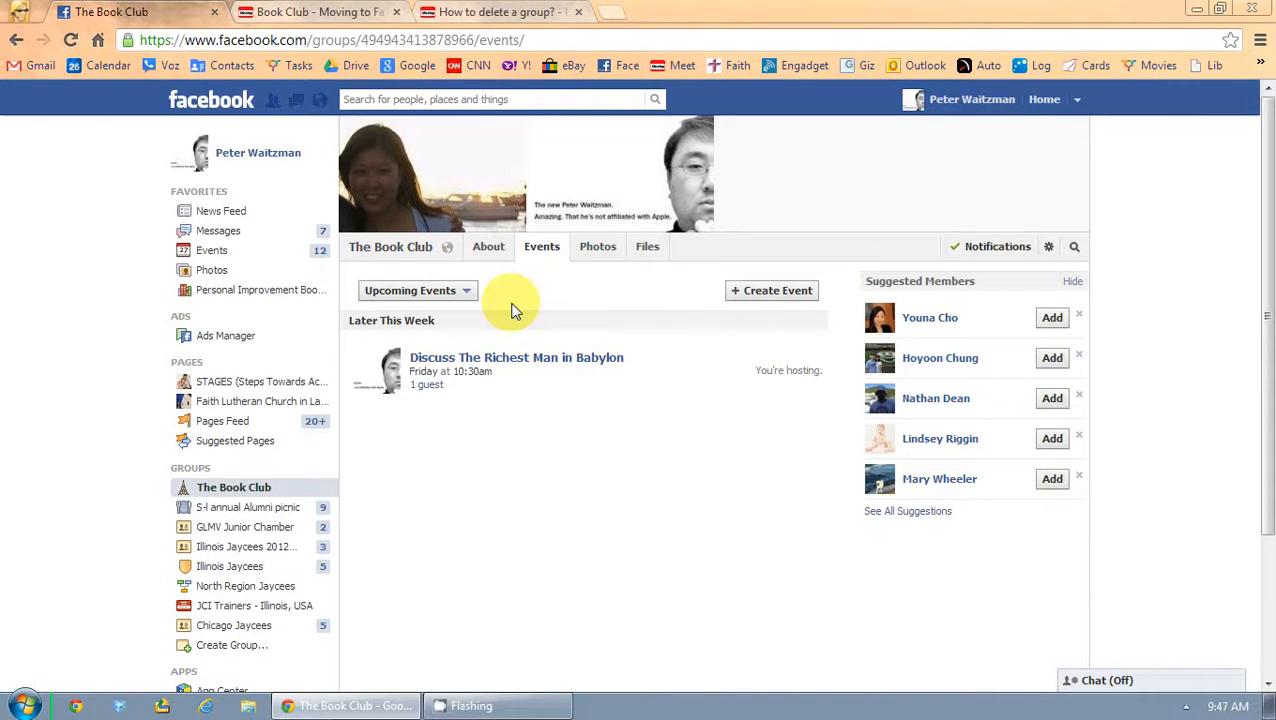
left_click(390, 252)
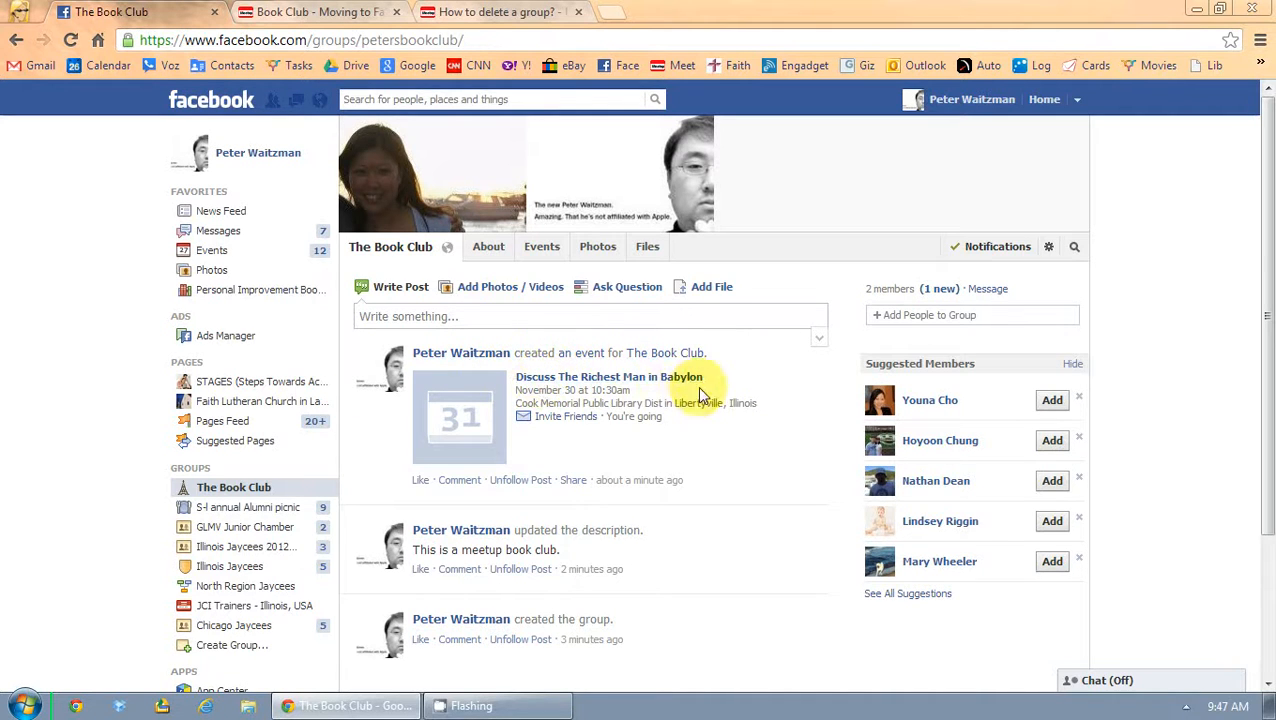
left_click(818, 339)
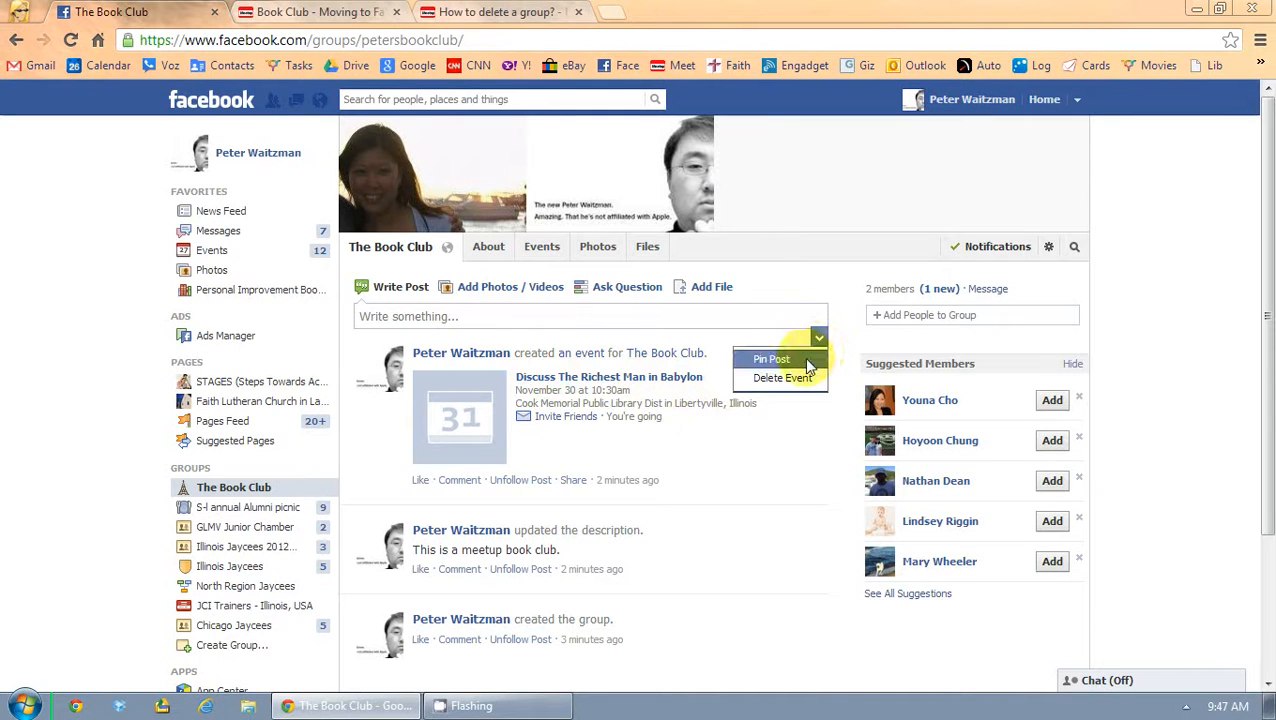
left_click(805, 360)
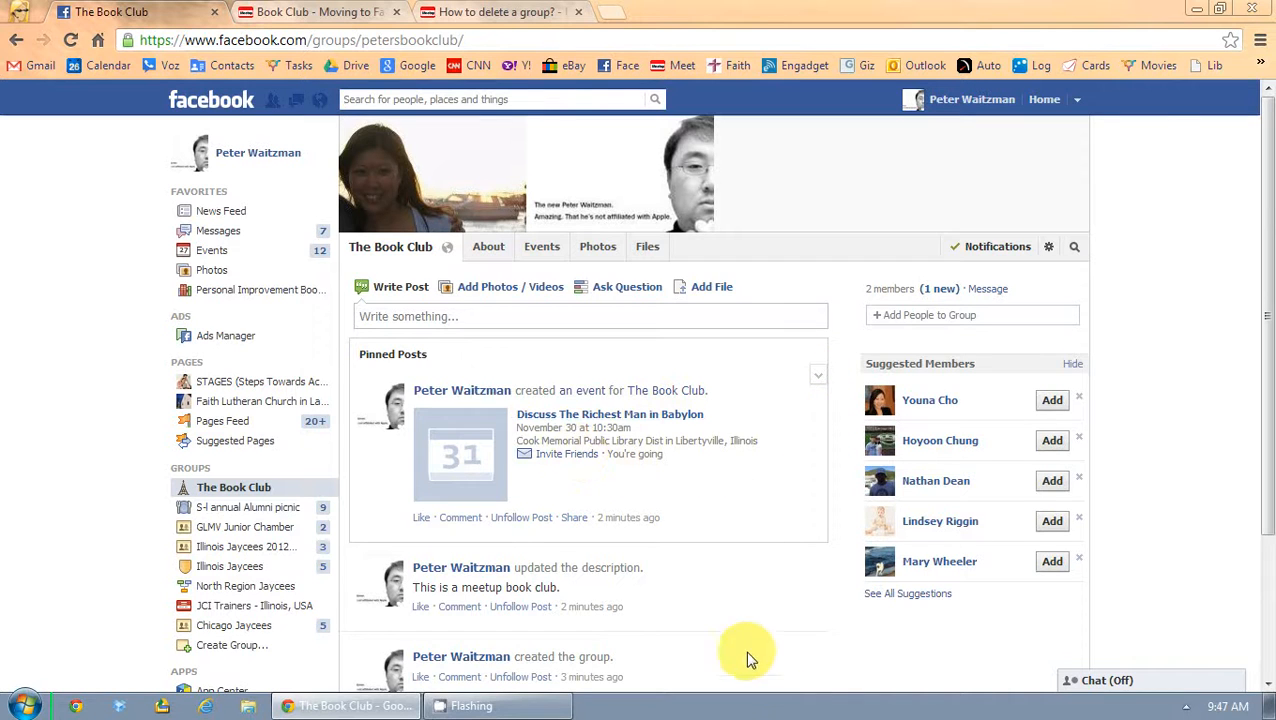
Switch to the Meetup book club page and open the Basics section of its group settings
mouse_move(731, 440)
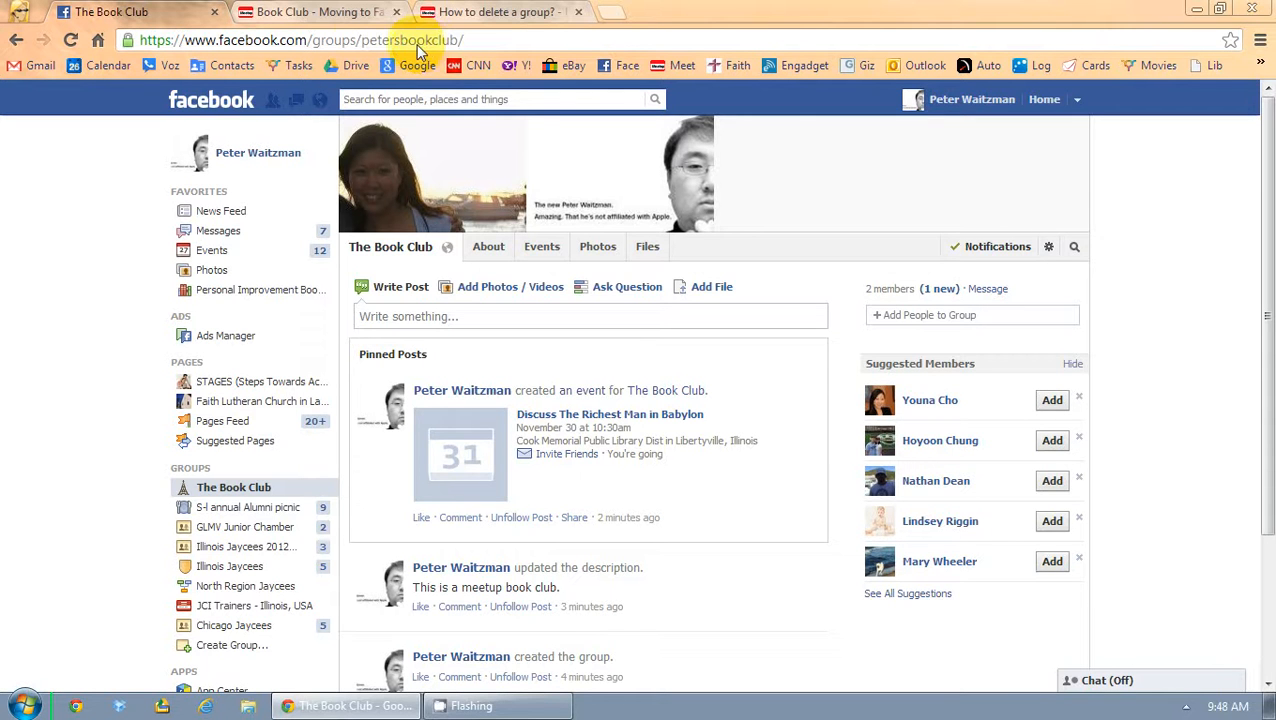
left_click(318, 14)
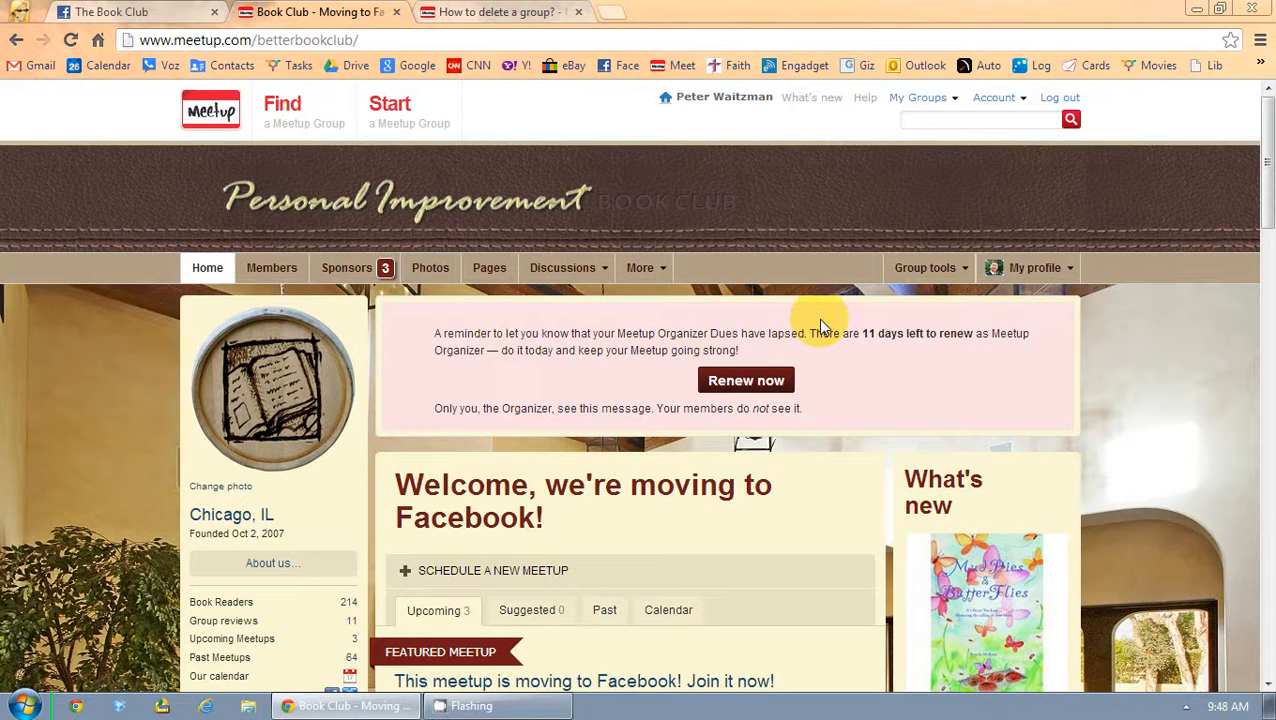
left_click(909, 280)
left_click(911, 358)
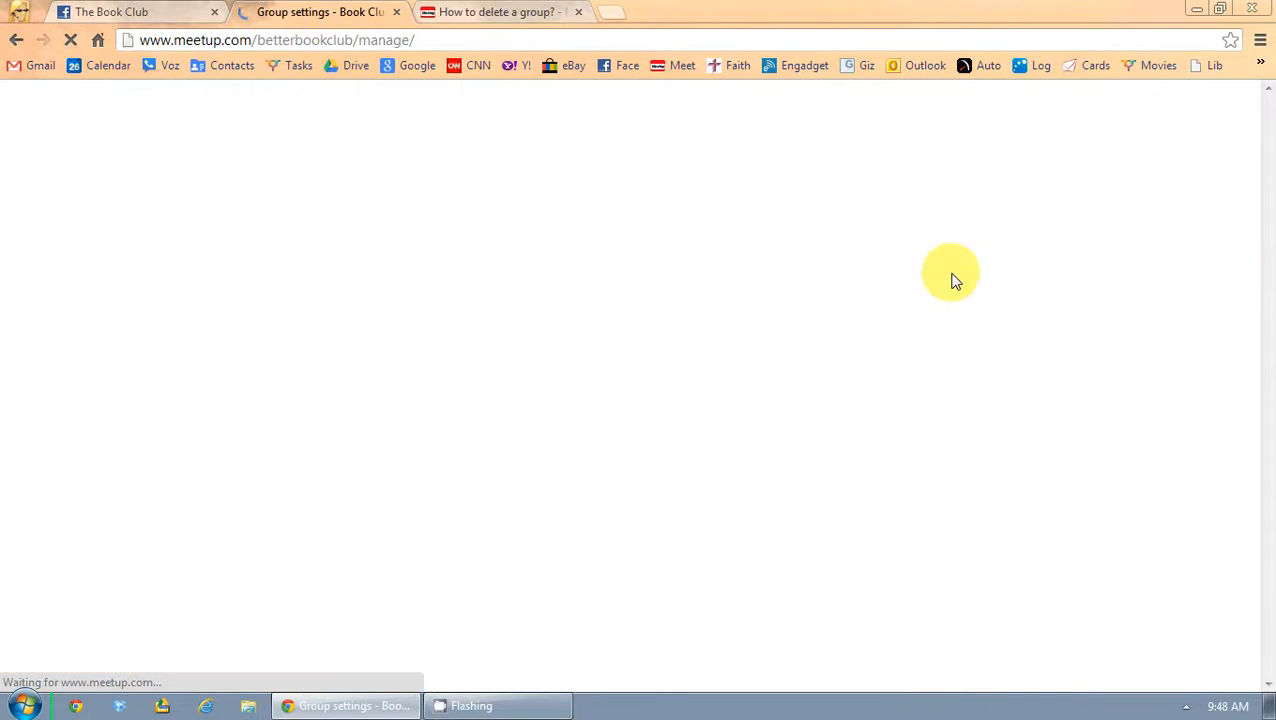
scroll(902, 376, "down", 4)
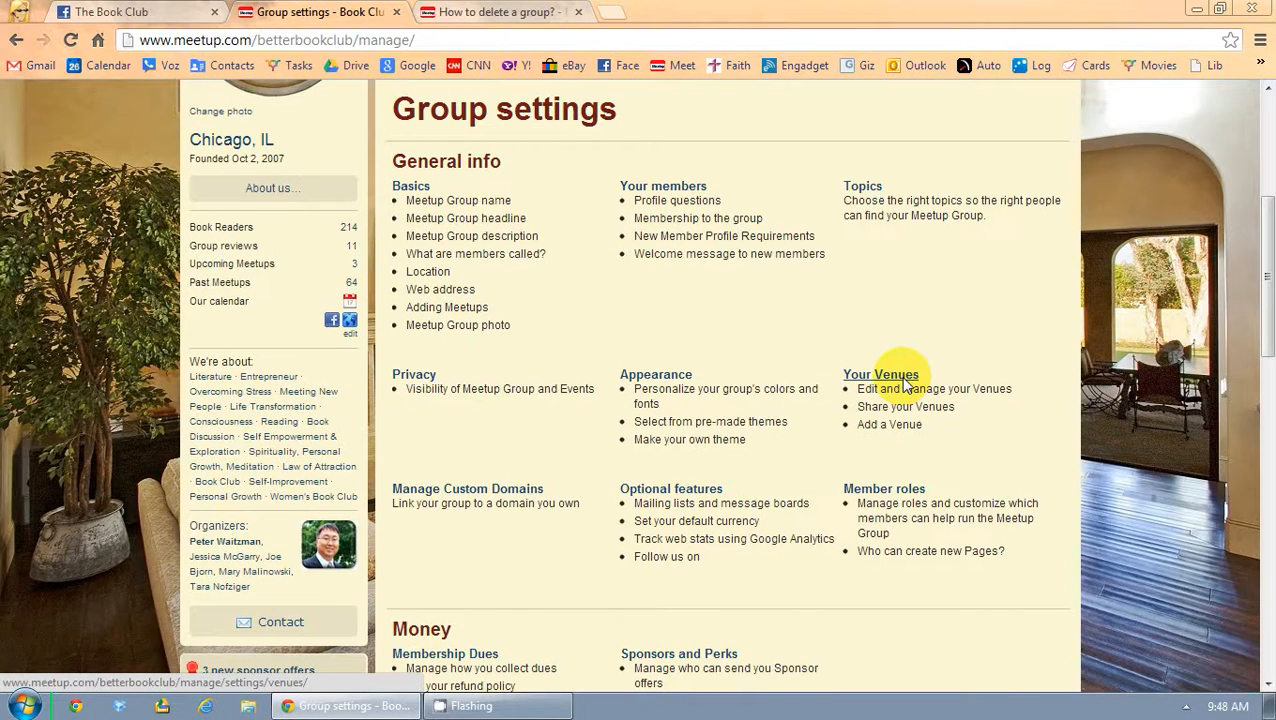
left_click(411, 187)
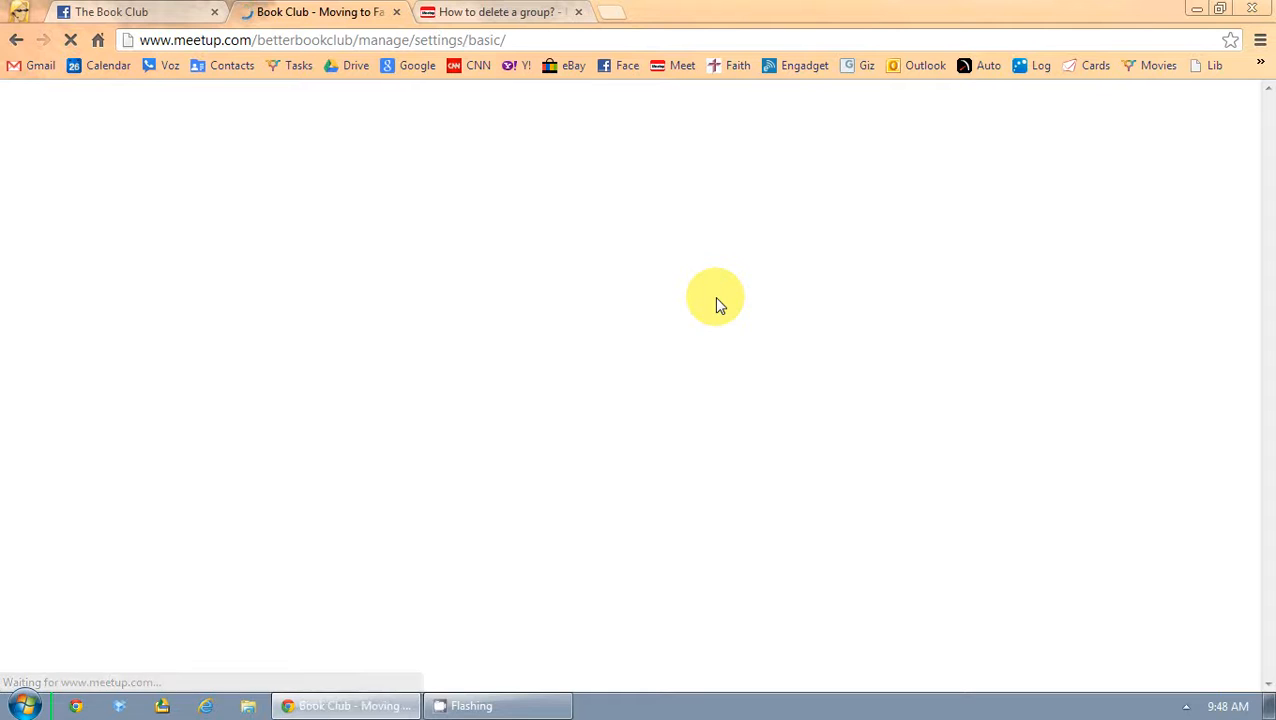
Review the Meetup group's name, headline and description, and submit the basic settings
scroll(614, 383, "down", 2)
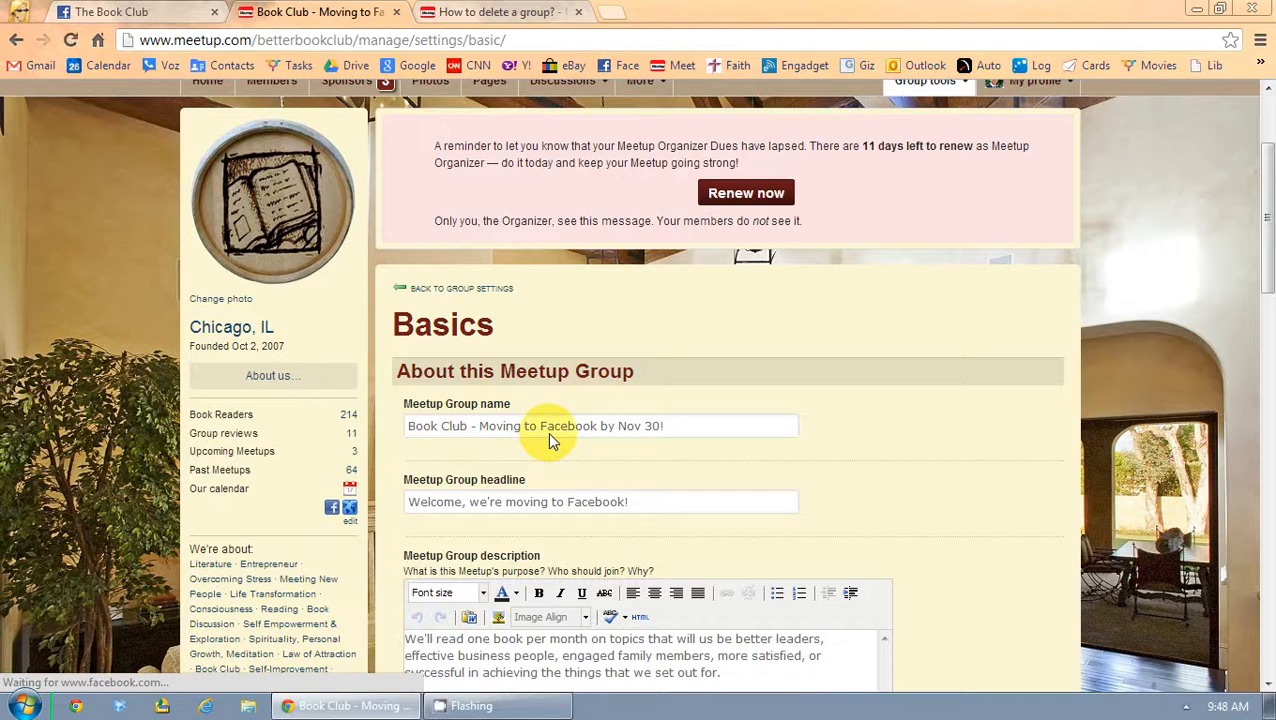
left_click_drag(409, 432, 874, 441)
left_click(923, 441)
scroll(923, 441, "down", 1)
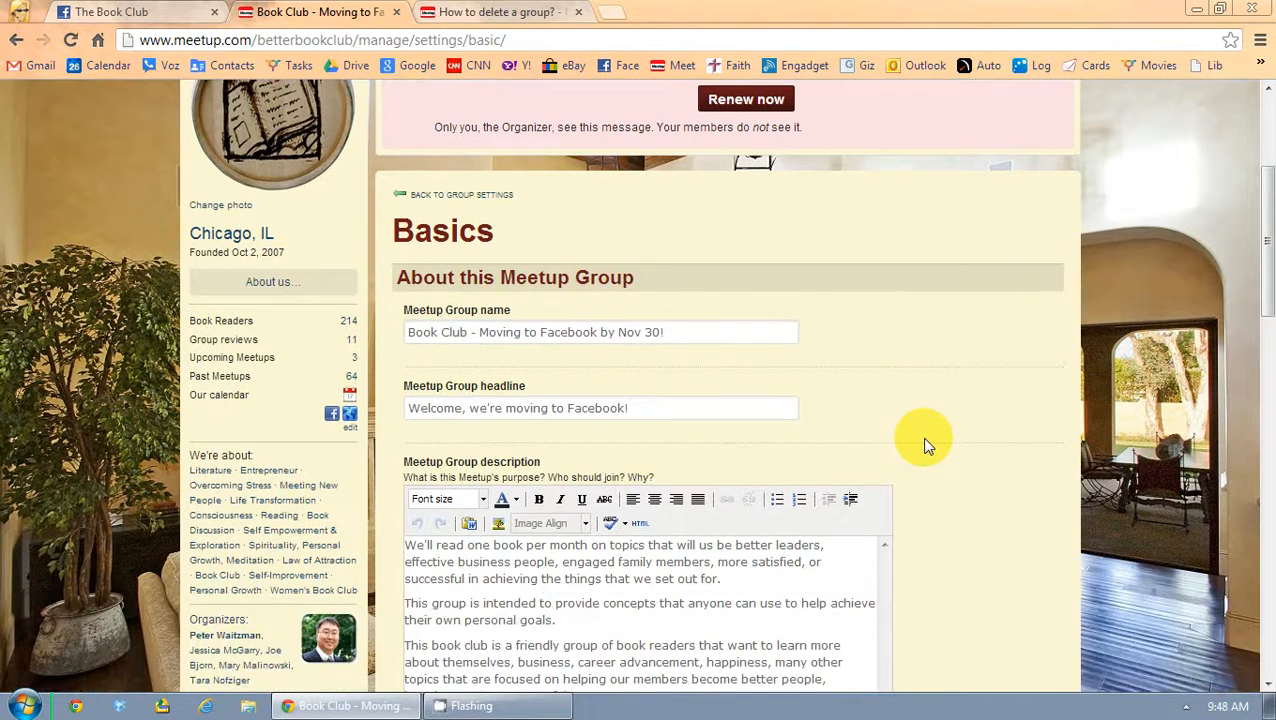
left_click(763, 579)
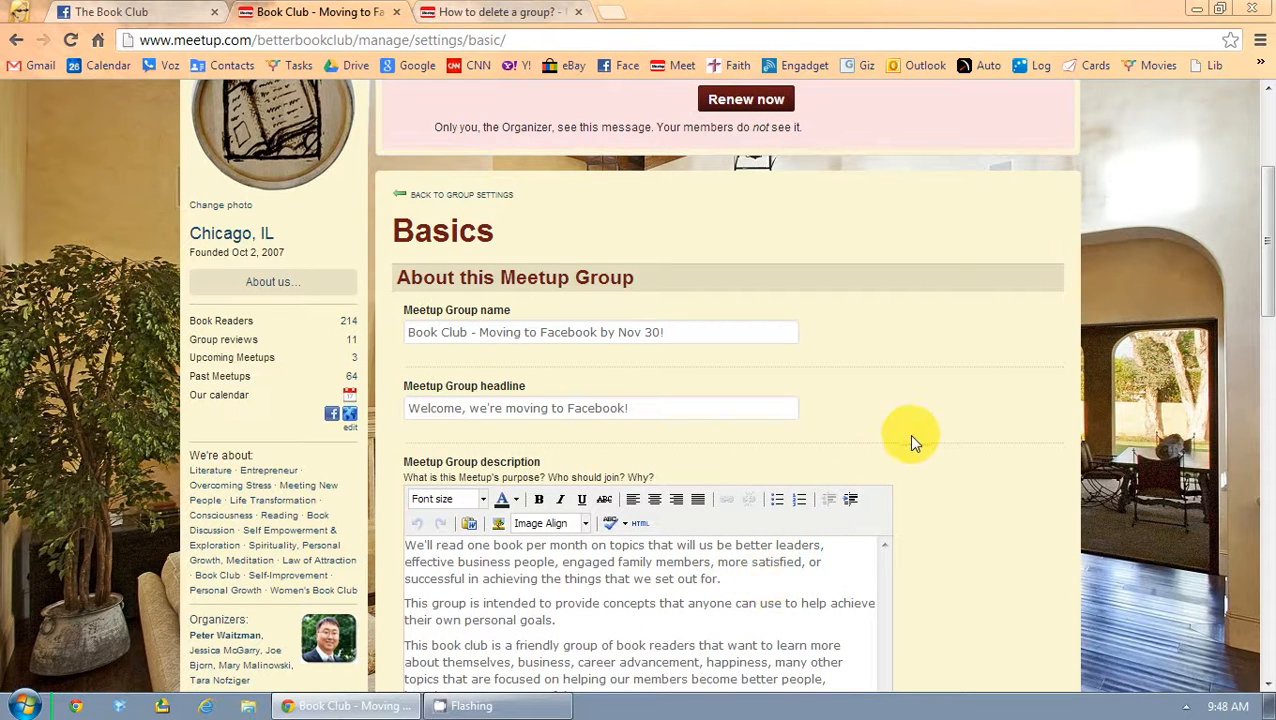
scroll(908, 434, "down", 8)
scroll(761, 494, "down", 6)
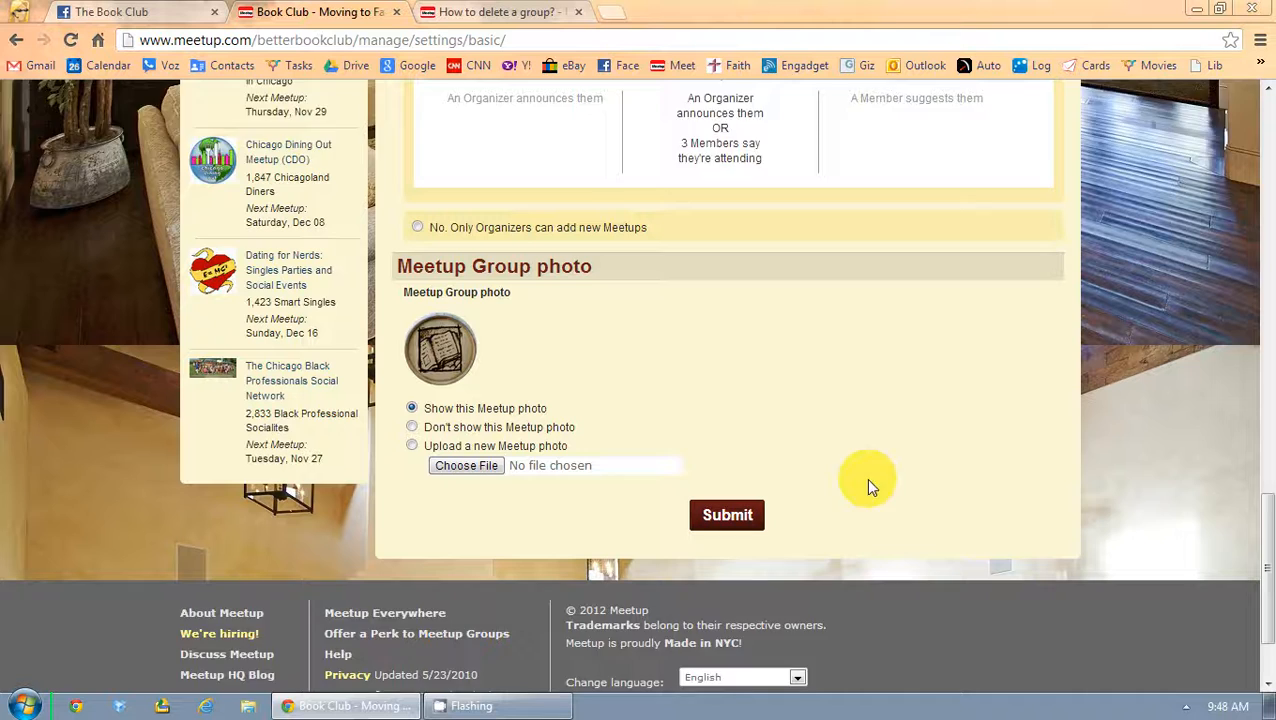
left_click(745, 425)
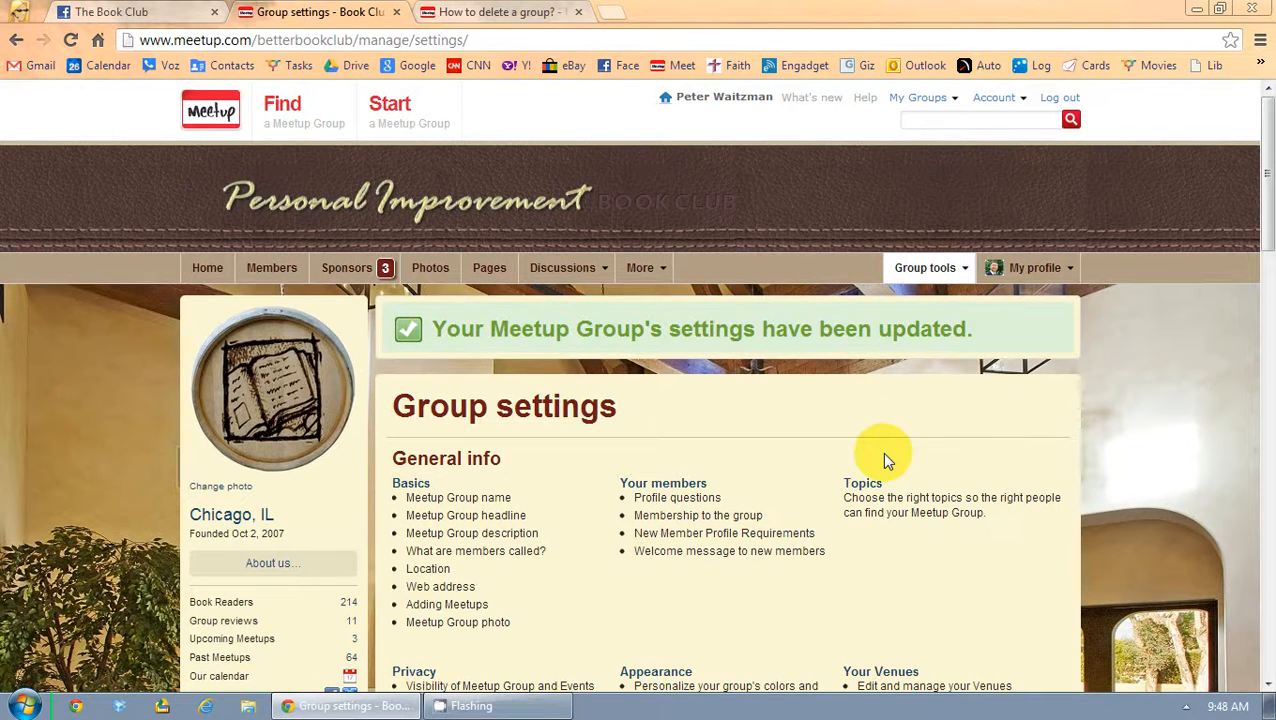
Return to the Meetup group's home page and review its welcome headline and featured meetup
left_click(208, 268)
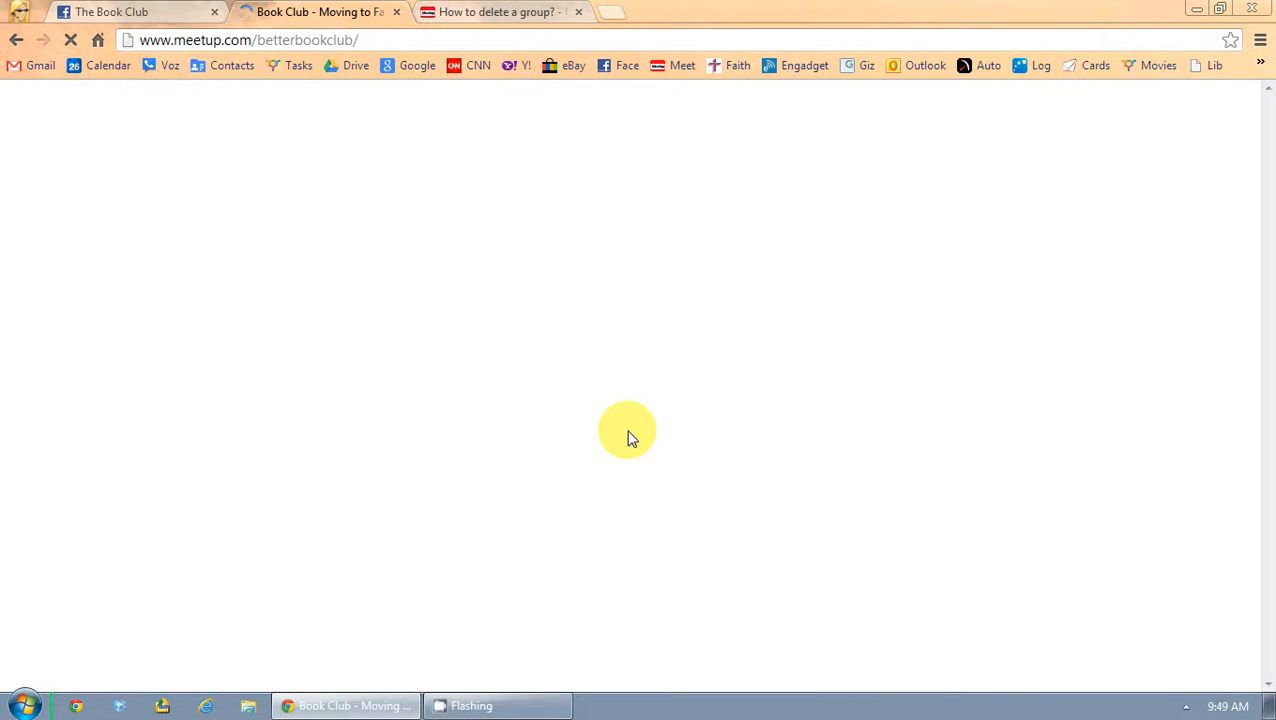
scroll(471, 307, "down", 2)
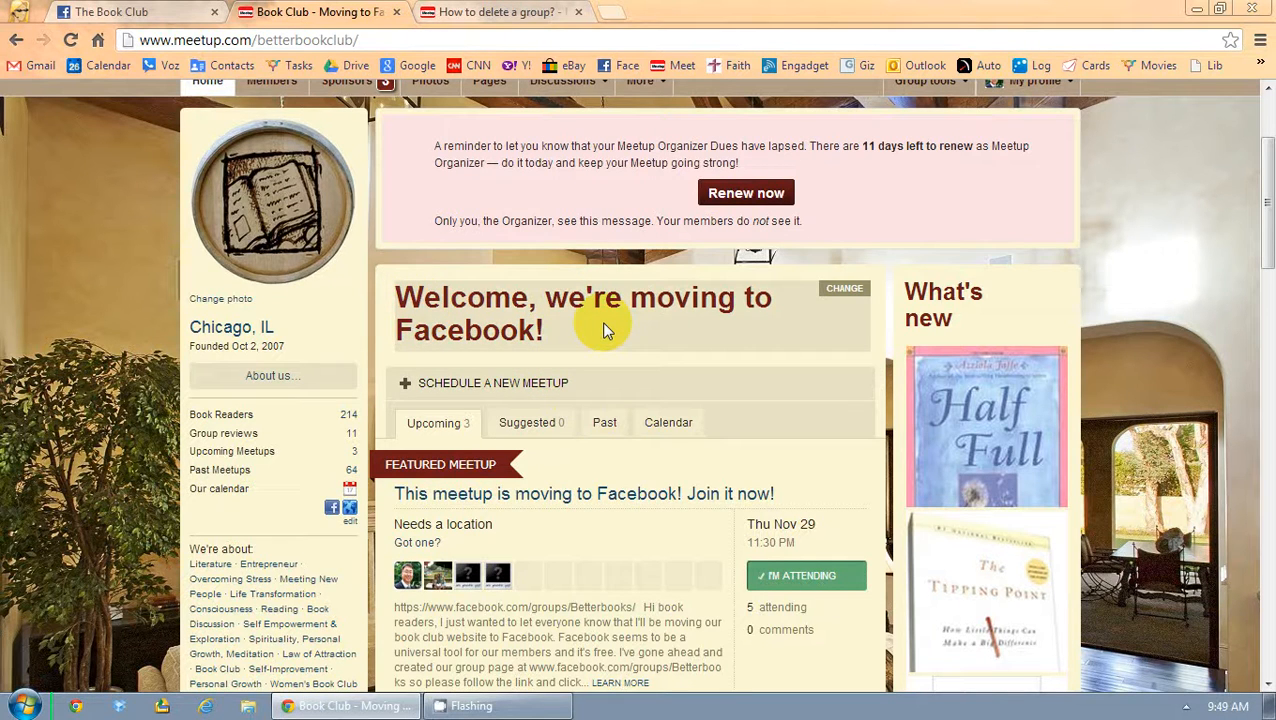
scroll(605, 328, "up", 2)
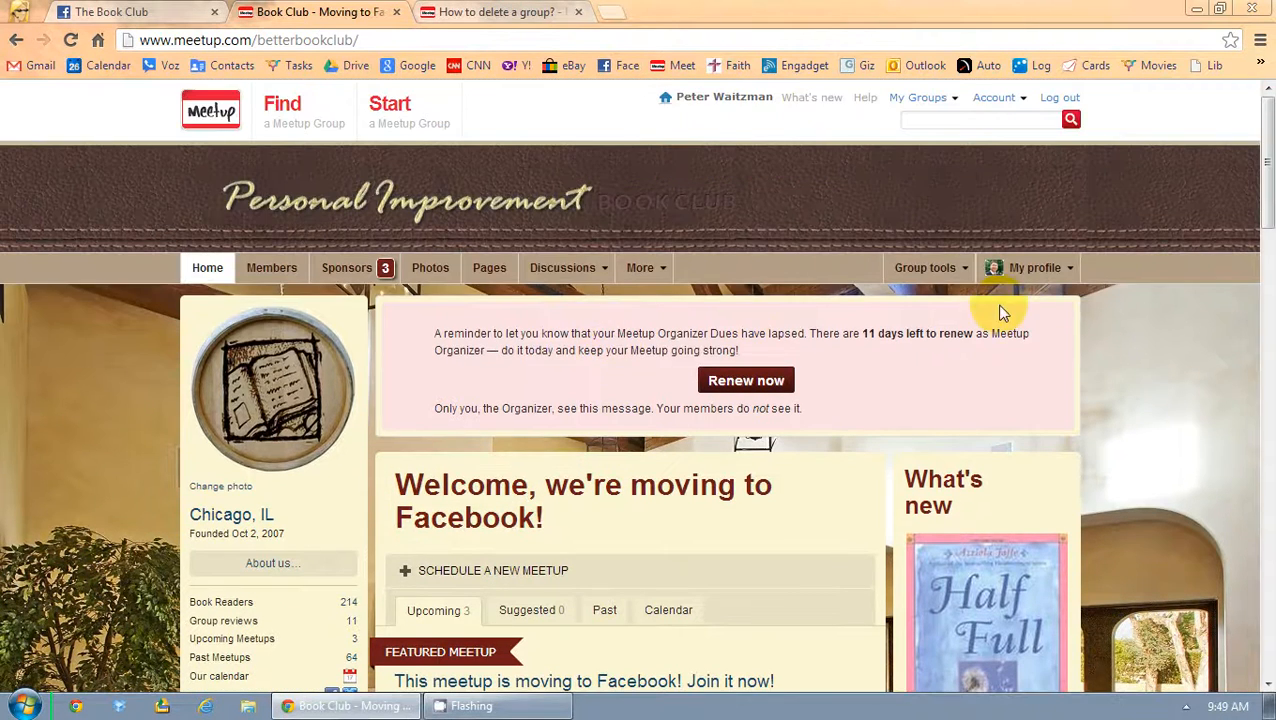
Start scheduling a new meetup titled "Please join our Facebook group because we're moving to Facebook!"
left_click(1038, 269)
left_click(927, 270)
left_click(914, 299)
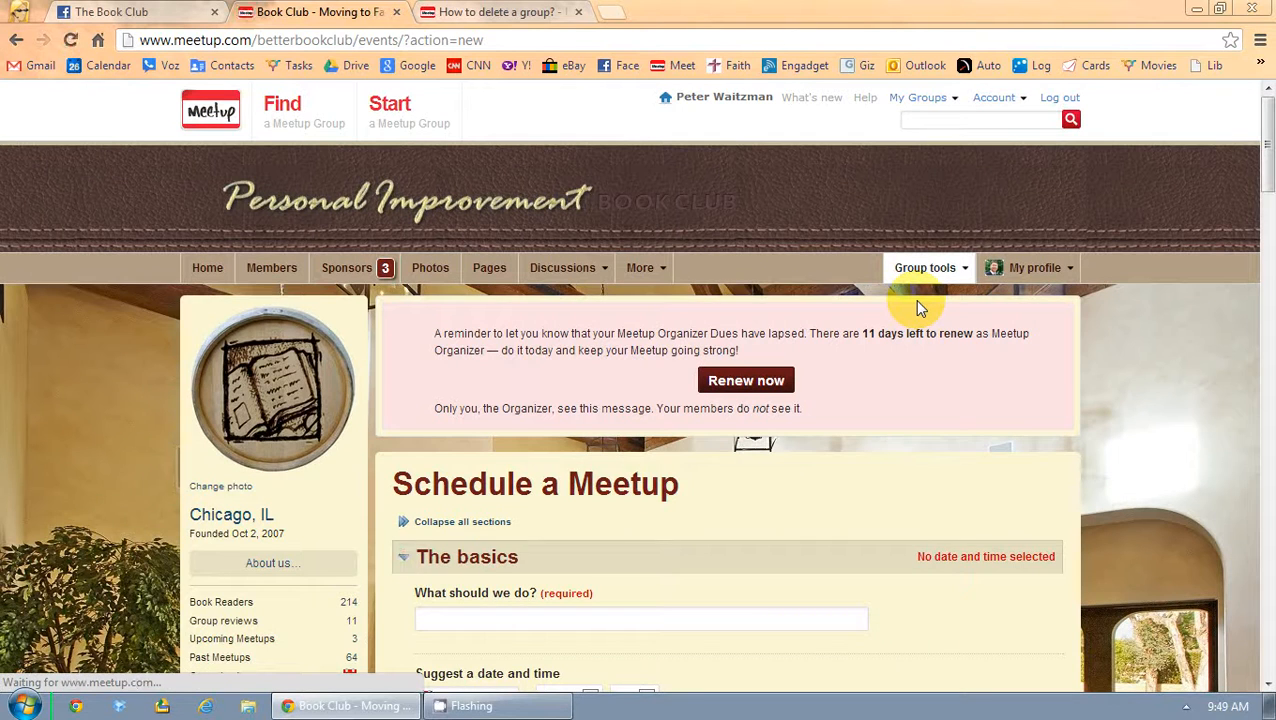
left_click(960, 270)
scroll(755, 350, "down", 3)
left_click(671, 342)
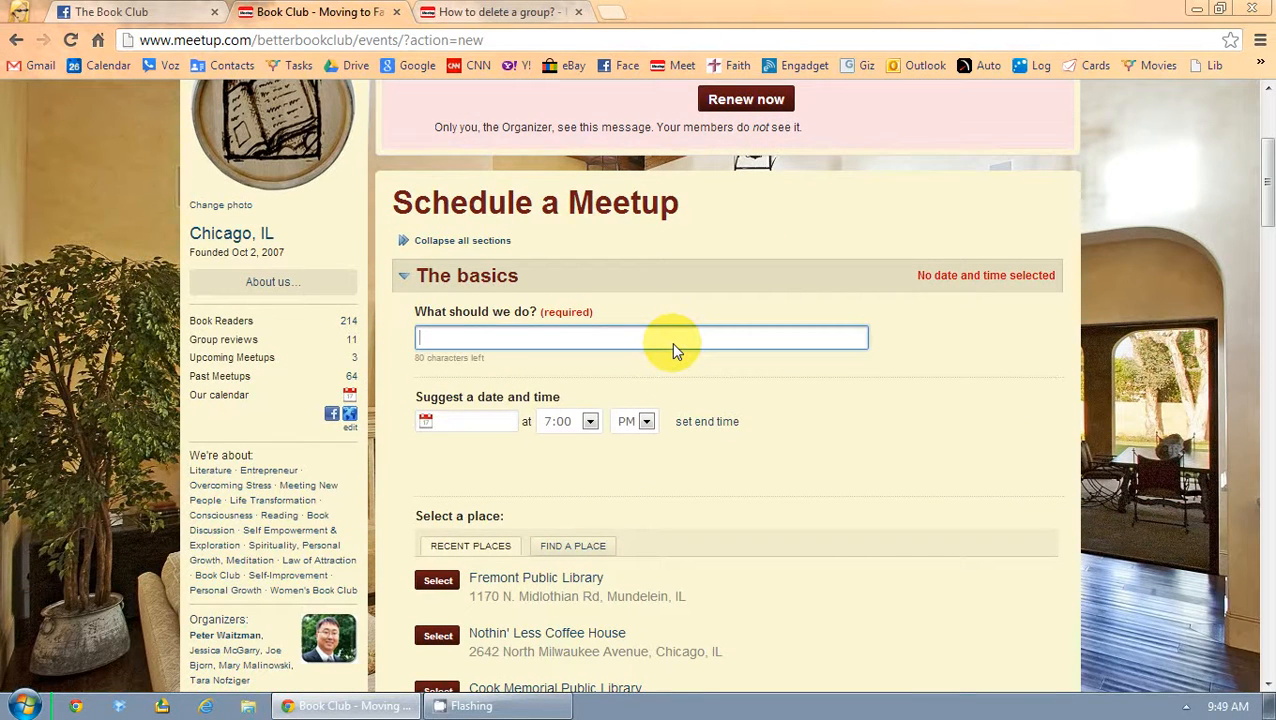
type("Please join our Facebook ")
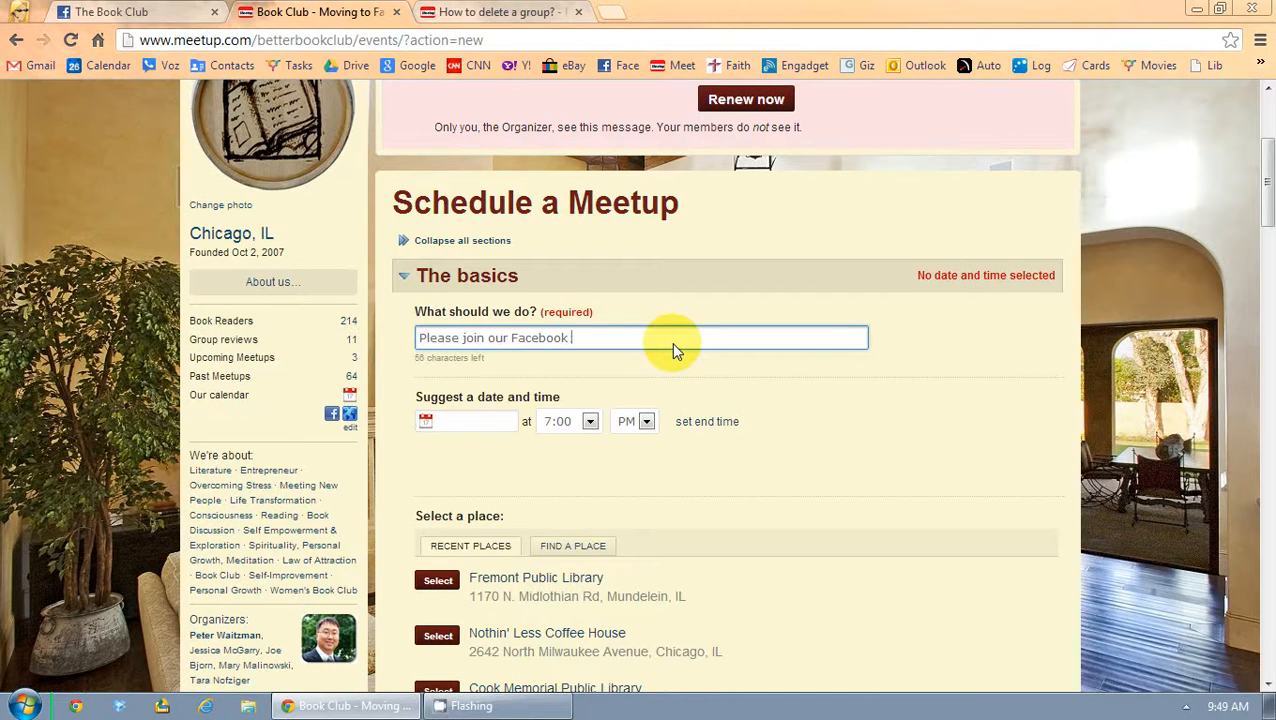
type("group bedause we're moving to th")
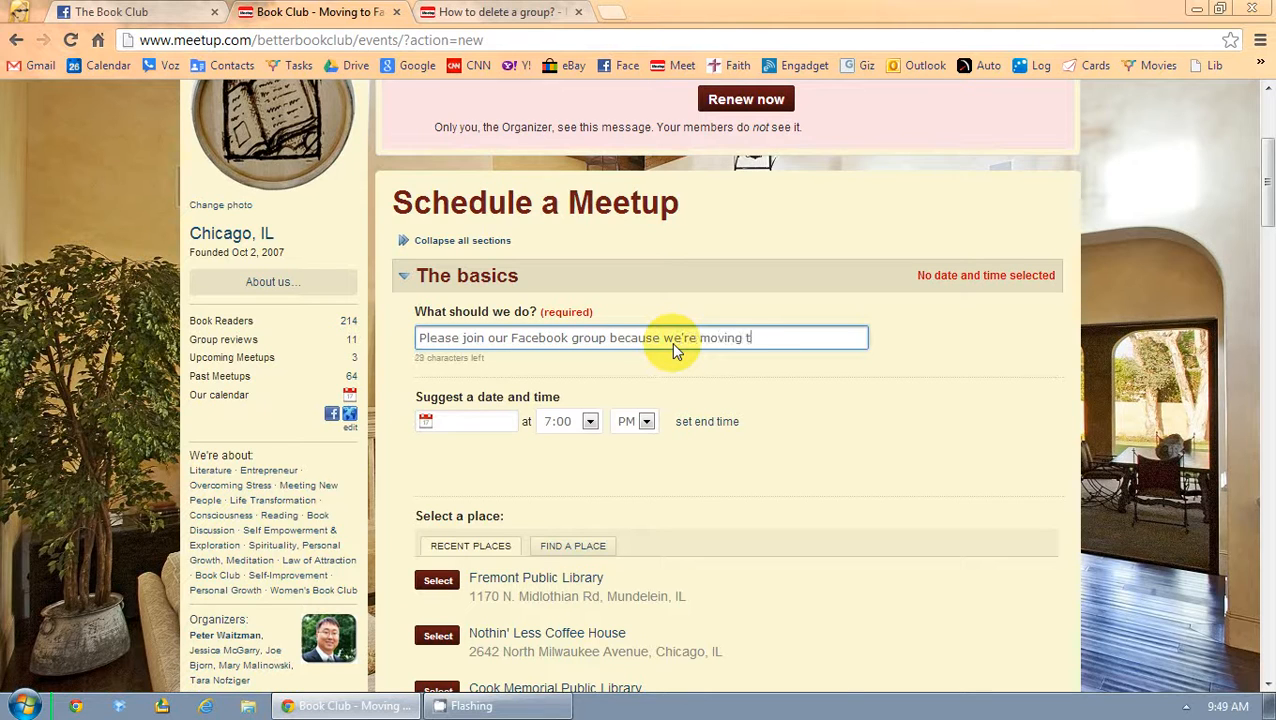
key("BackSpace")
key("BackSpace")
type("Facebook!")
Set the meetup's date and time to 11/30/2012 at 10:30 PM
left_click(490, 421)
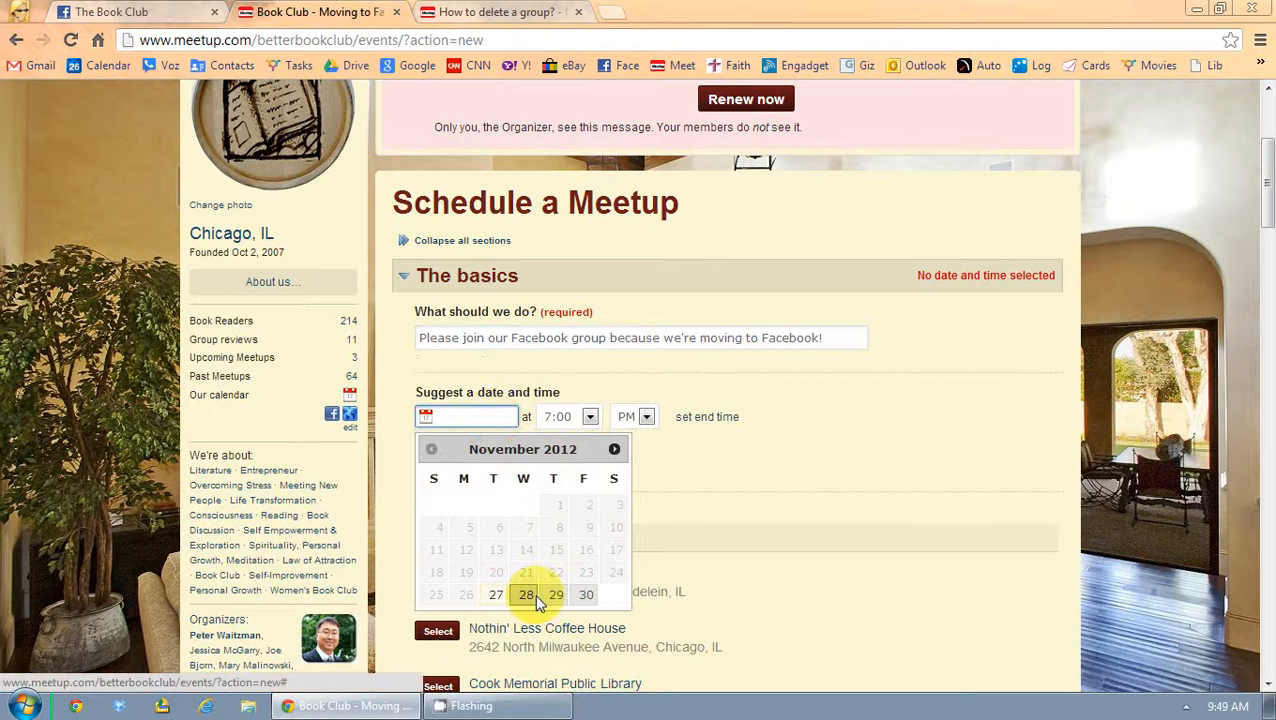
left_click(580, 594)
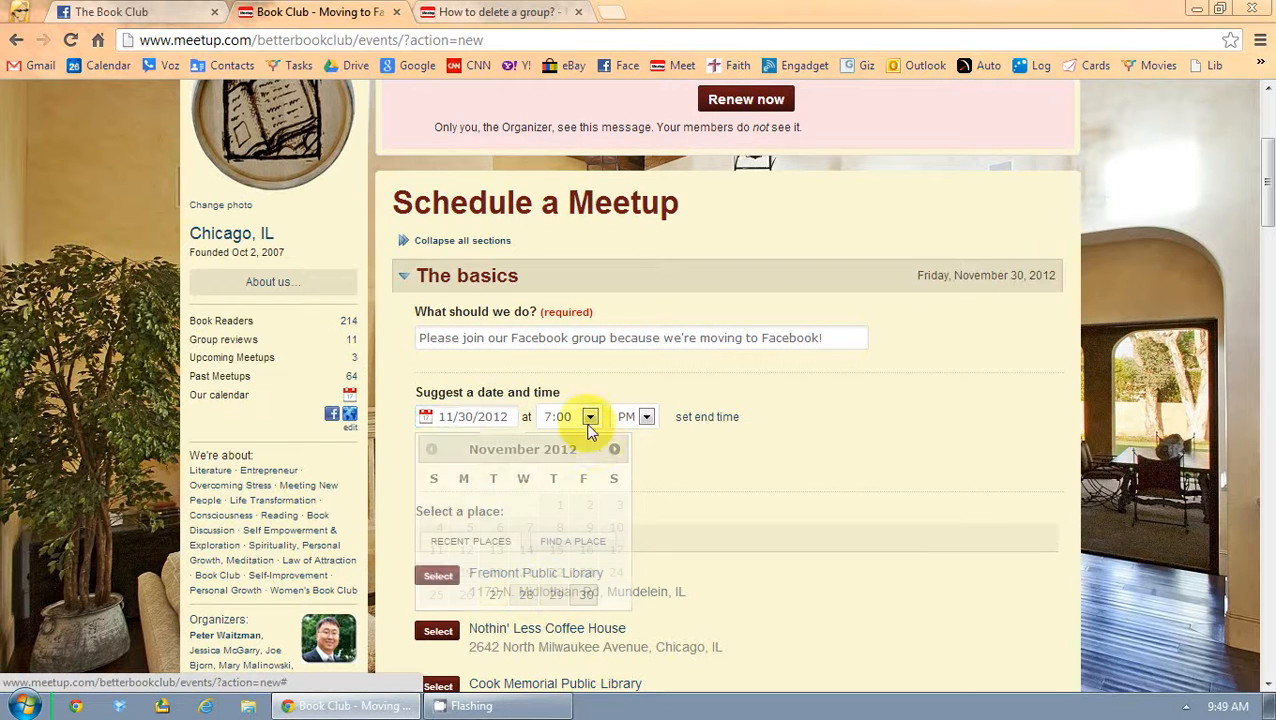
left_click(590, 416)
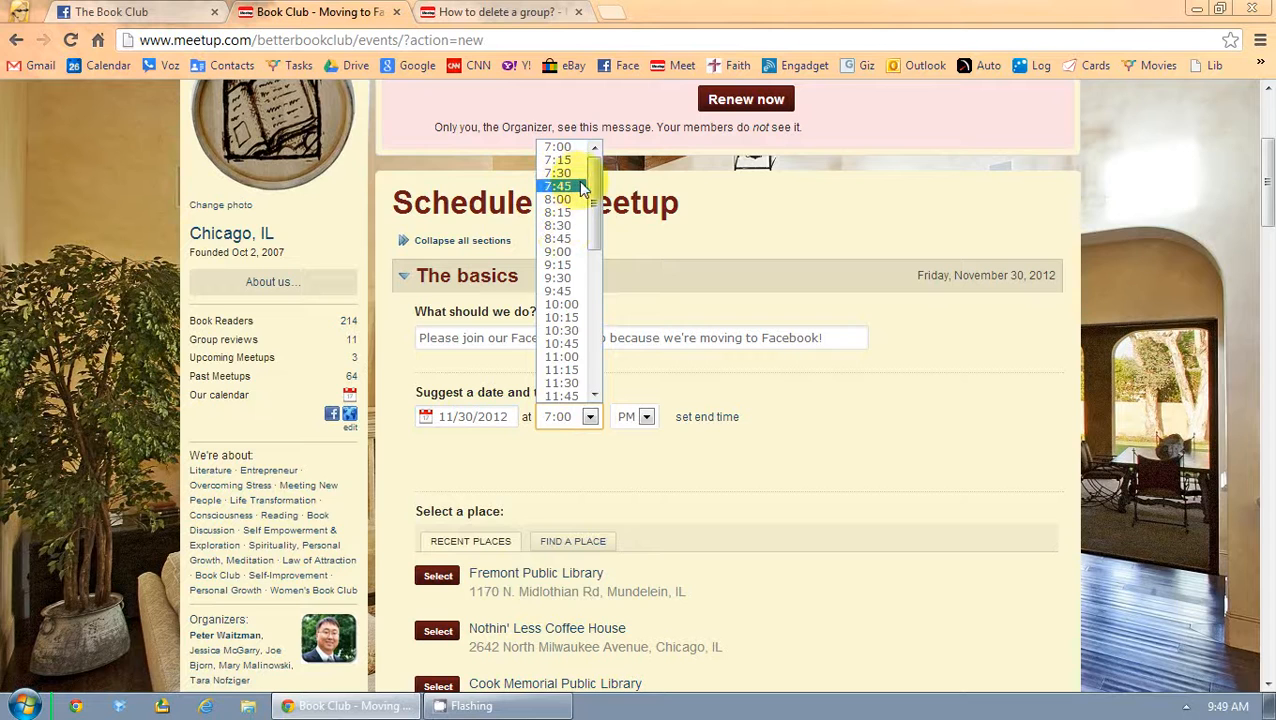
left_click(573, 325)
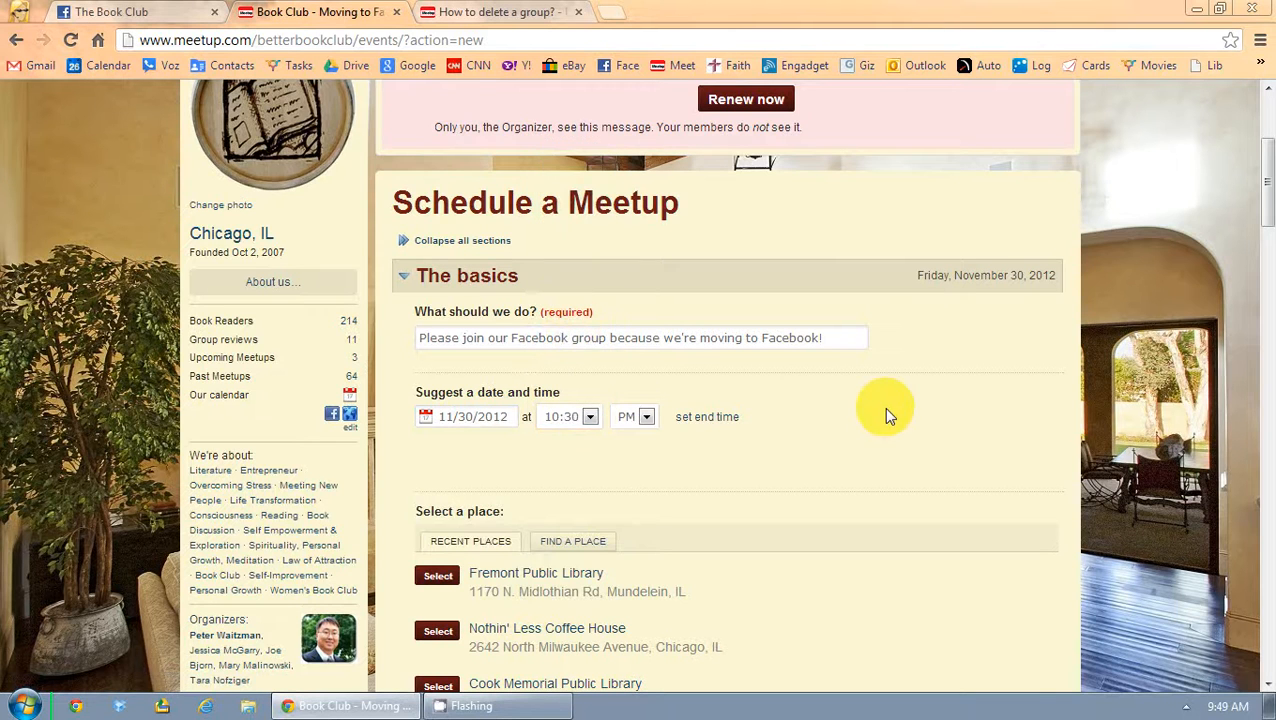
scroll(869, 418, "down", 2)
scroll(712, 395, "down", 4)
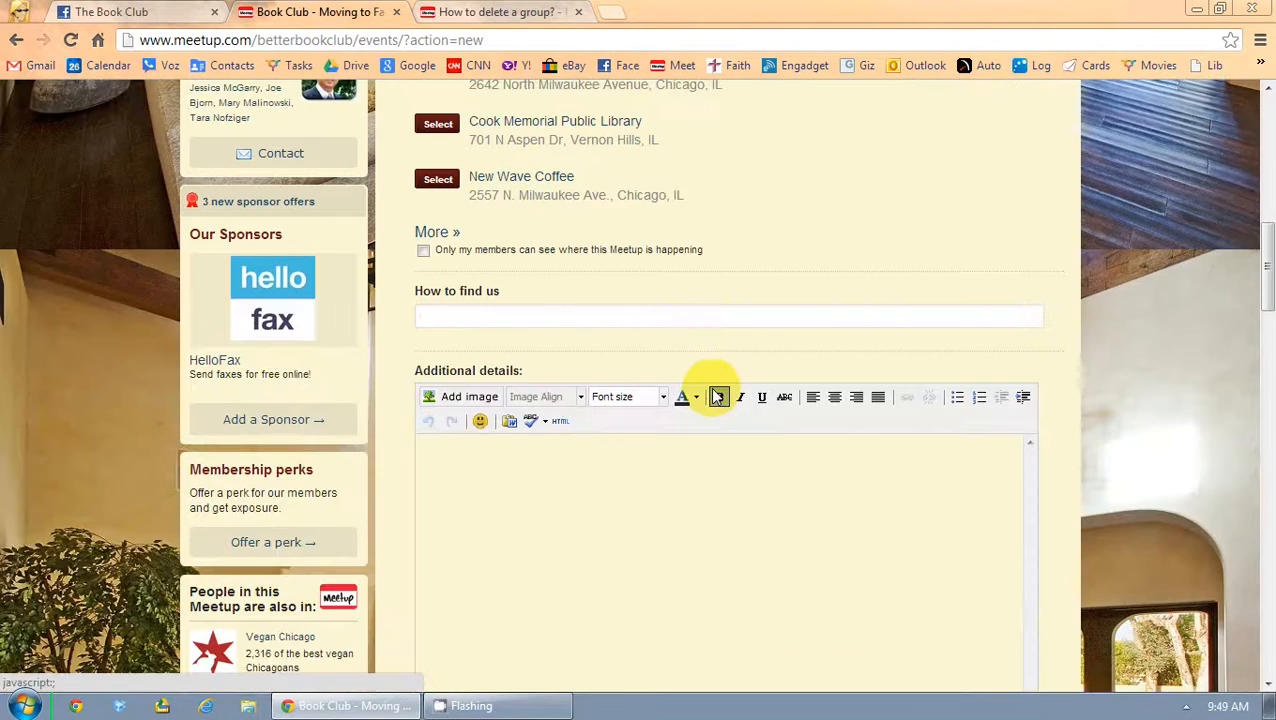
left_click(696, 318)
type("https://www.facebook.com/groups/petersbookclub/")
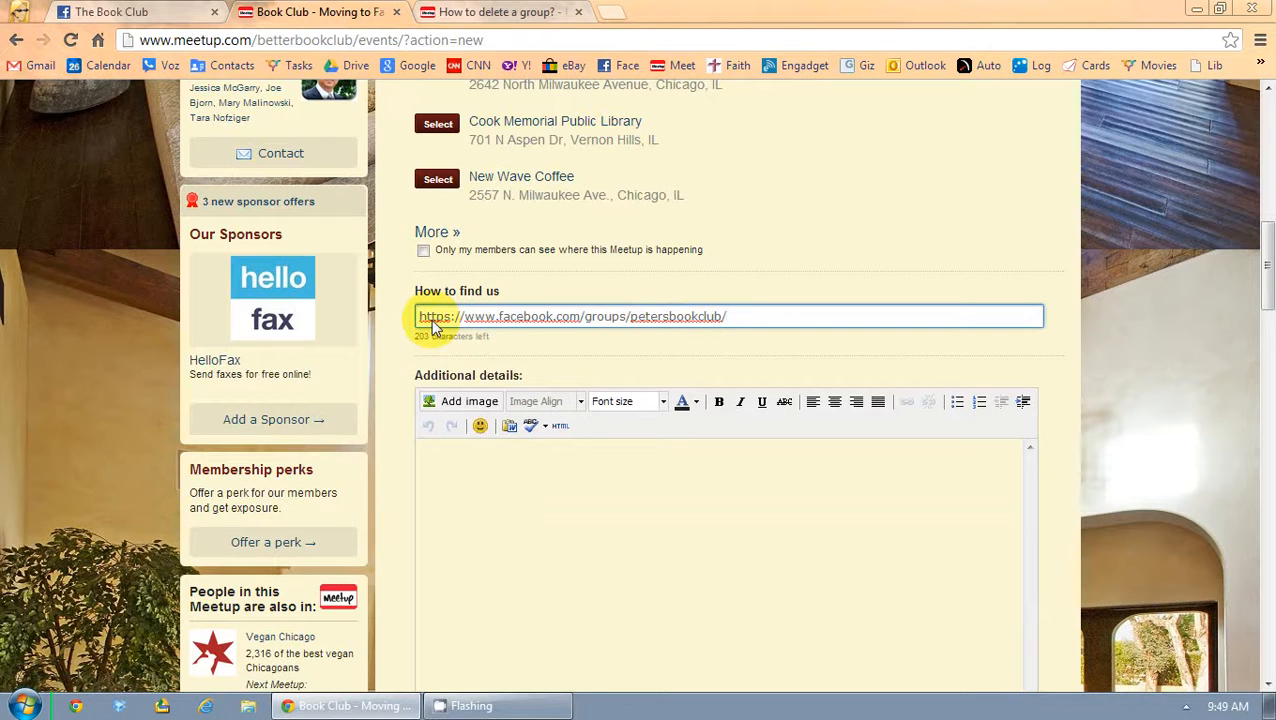
left_click(540, 499)
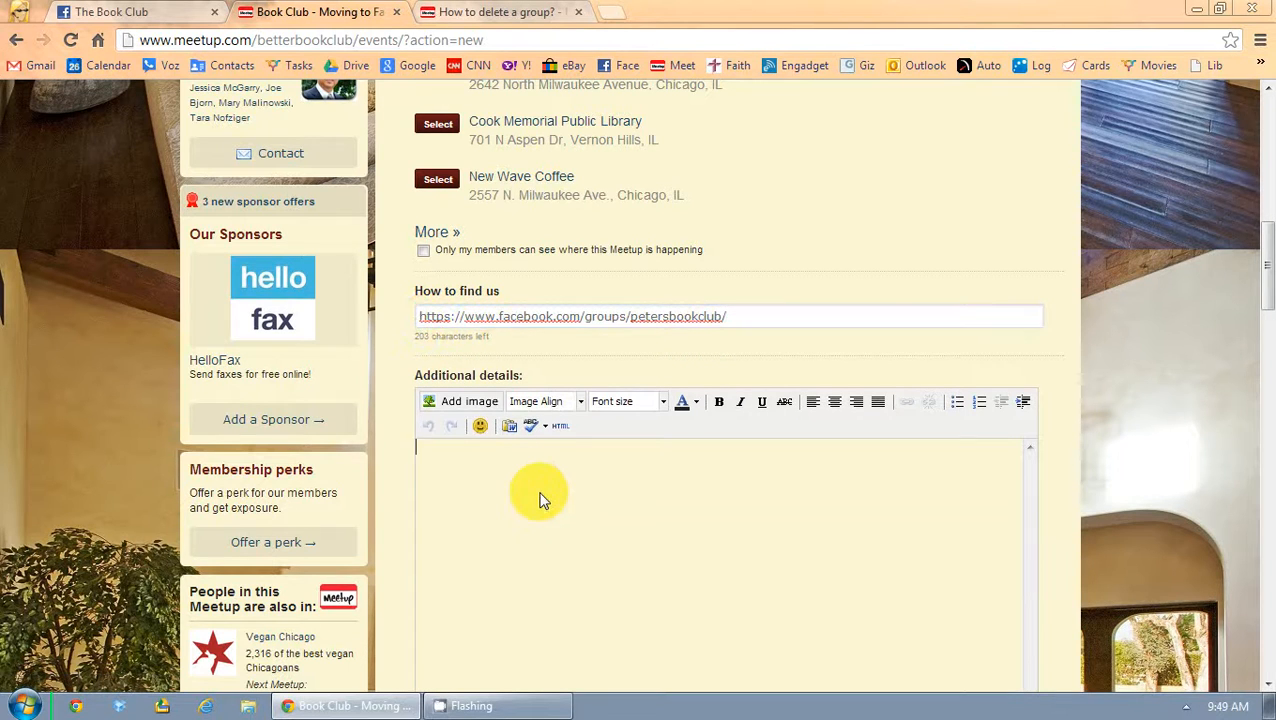
type("W")
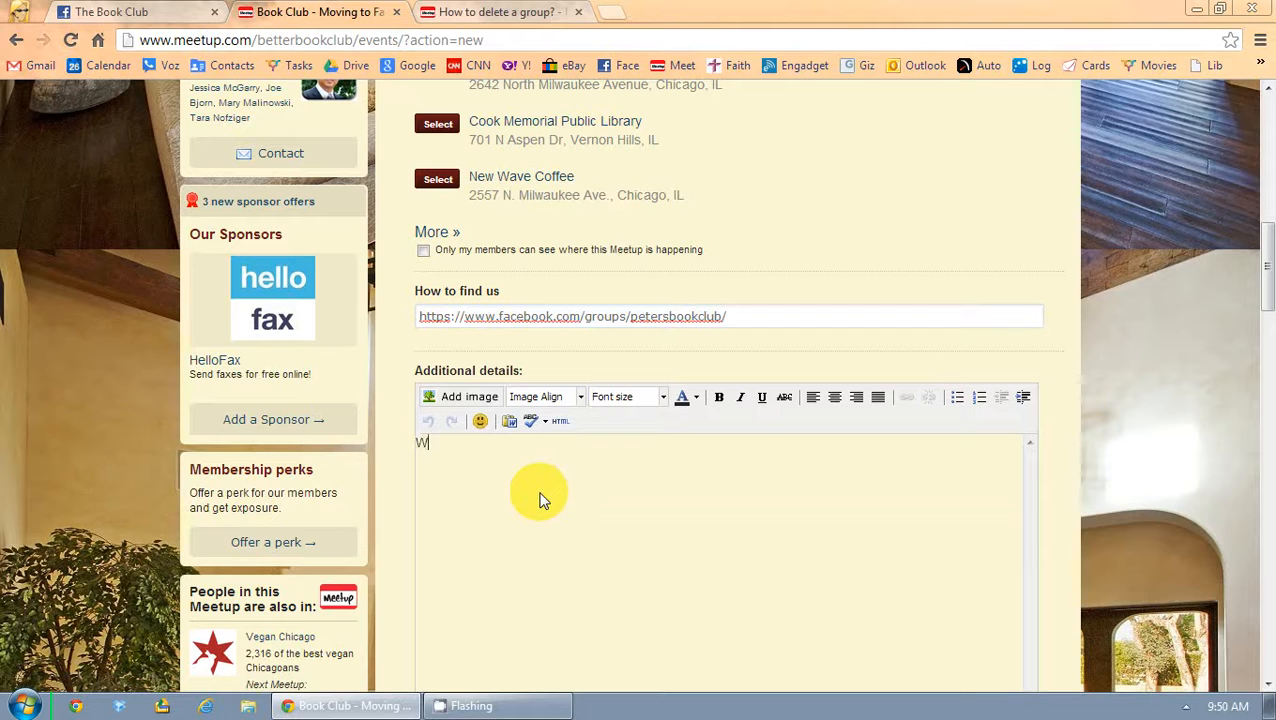
type("e're moving to Fa")
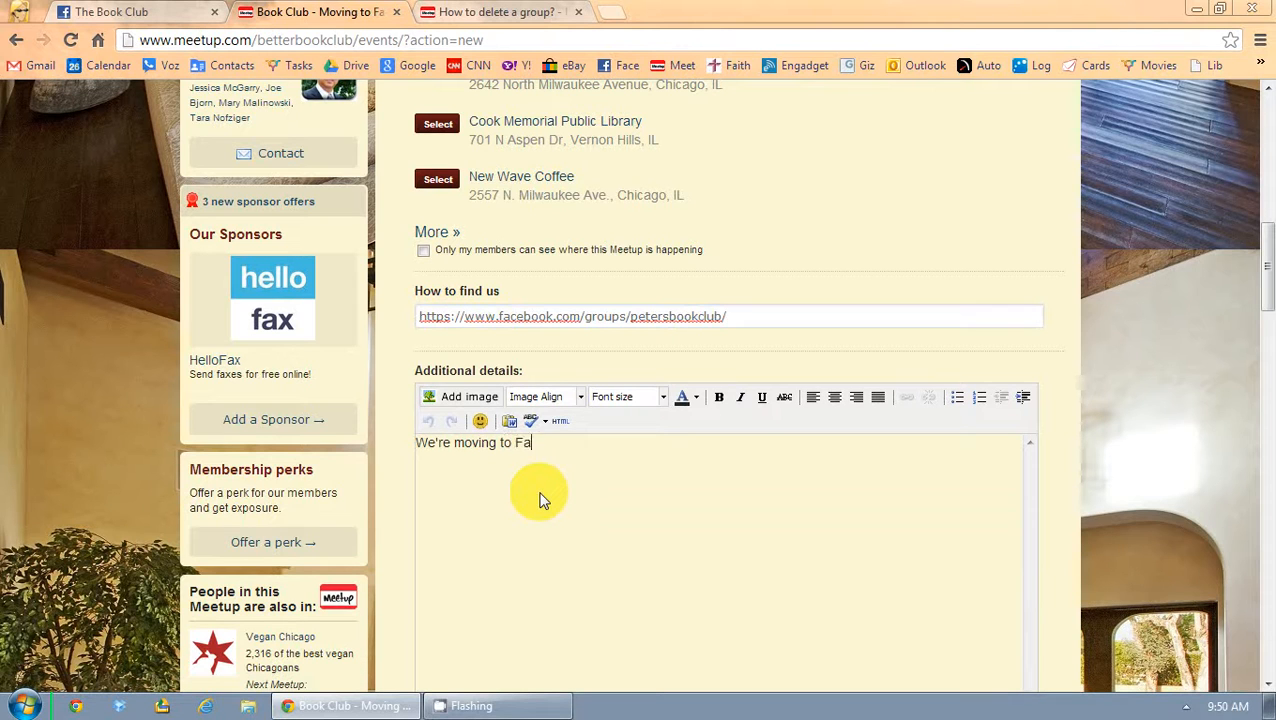
type("cebook.")
key("Return")
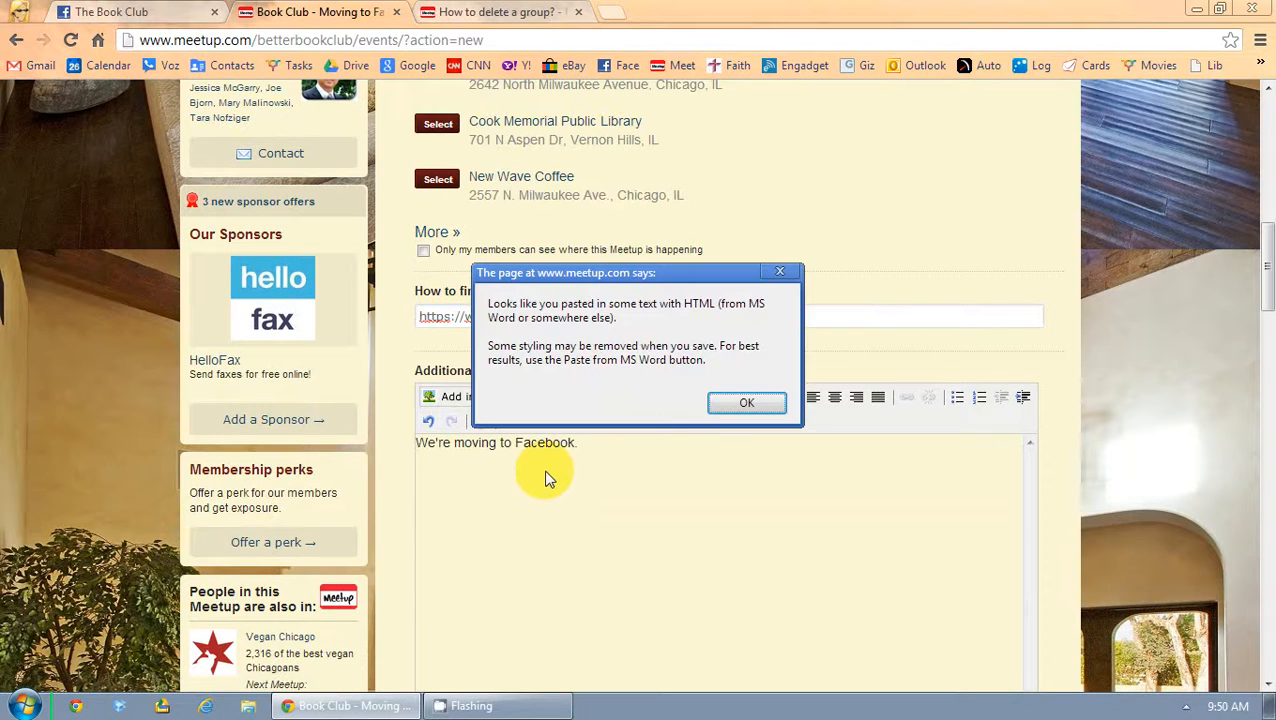
left_click(748, 408)
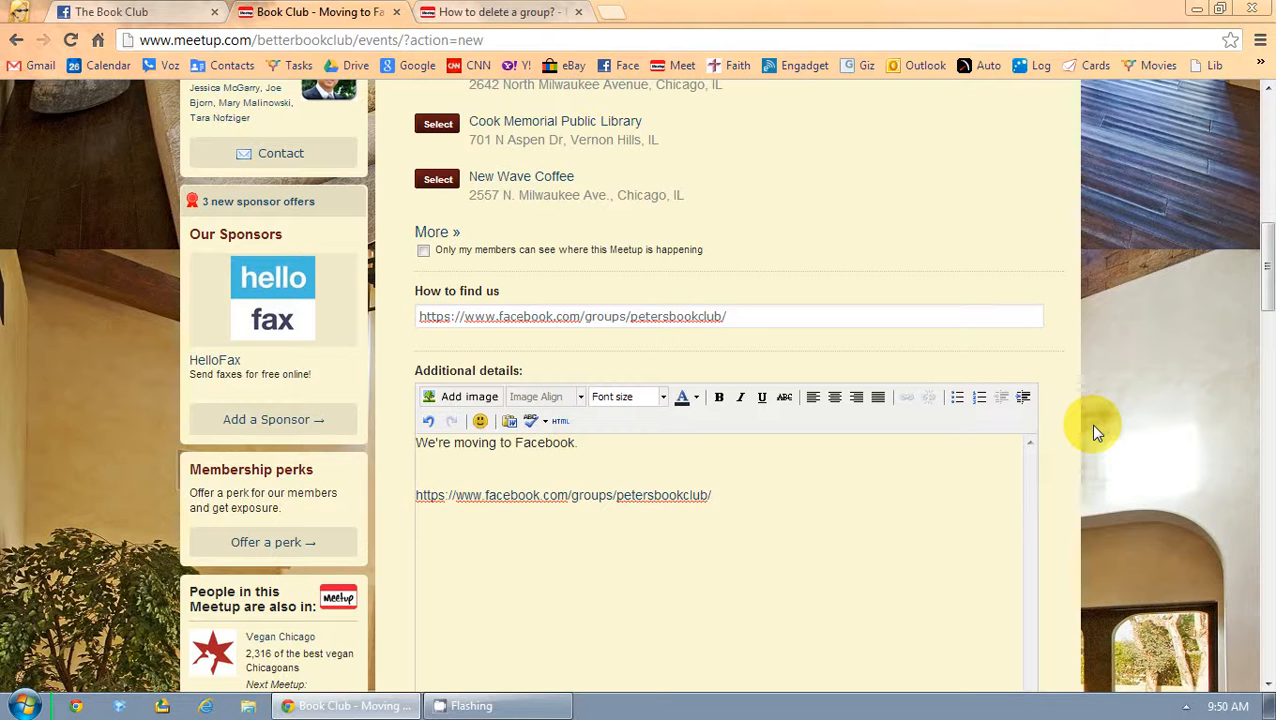
Schedule the meetup, review its announcement options, and close them without announcing it
scroll(1094, 432, "down", 10)
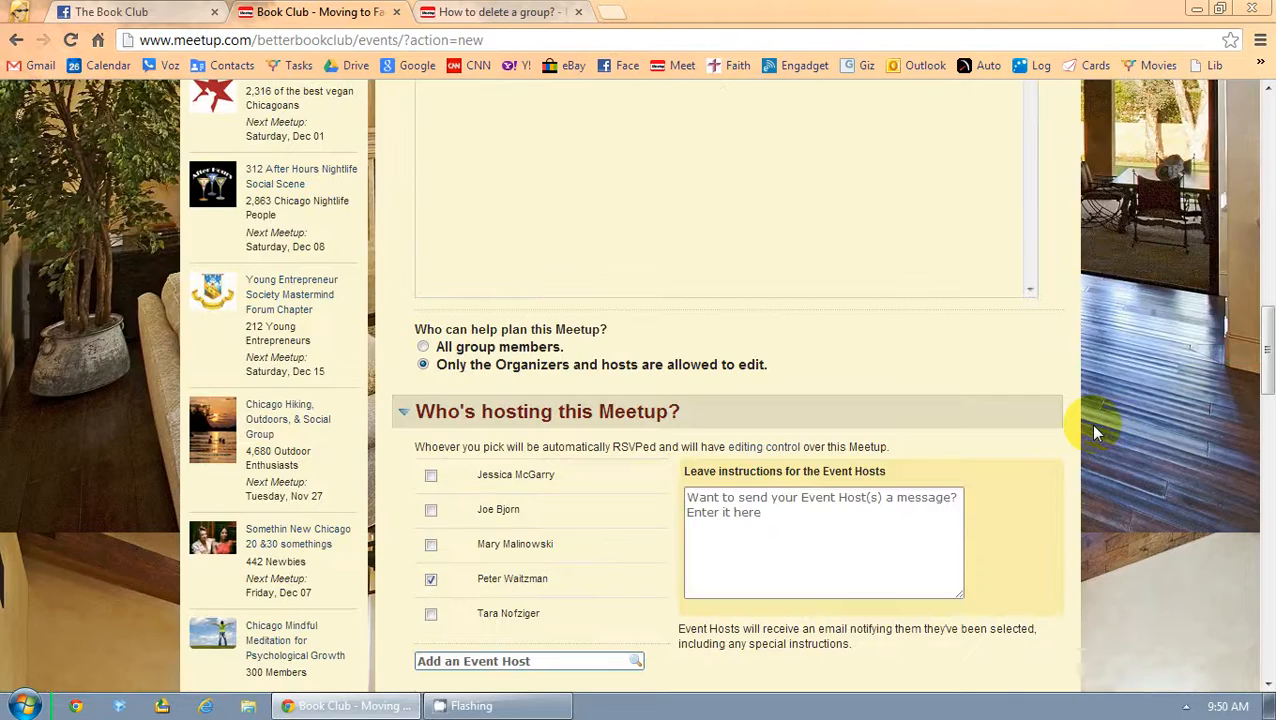
scroll(851, 441, "down", 15)
scroll(820, 469, "down", 6)
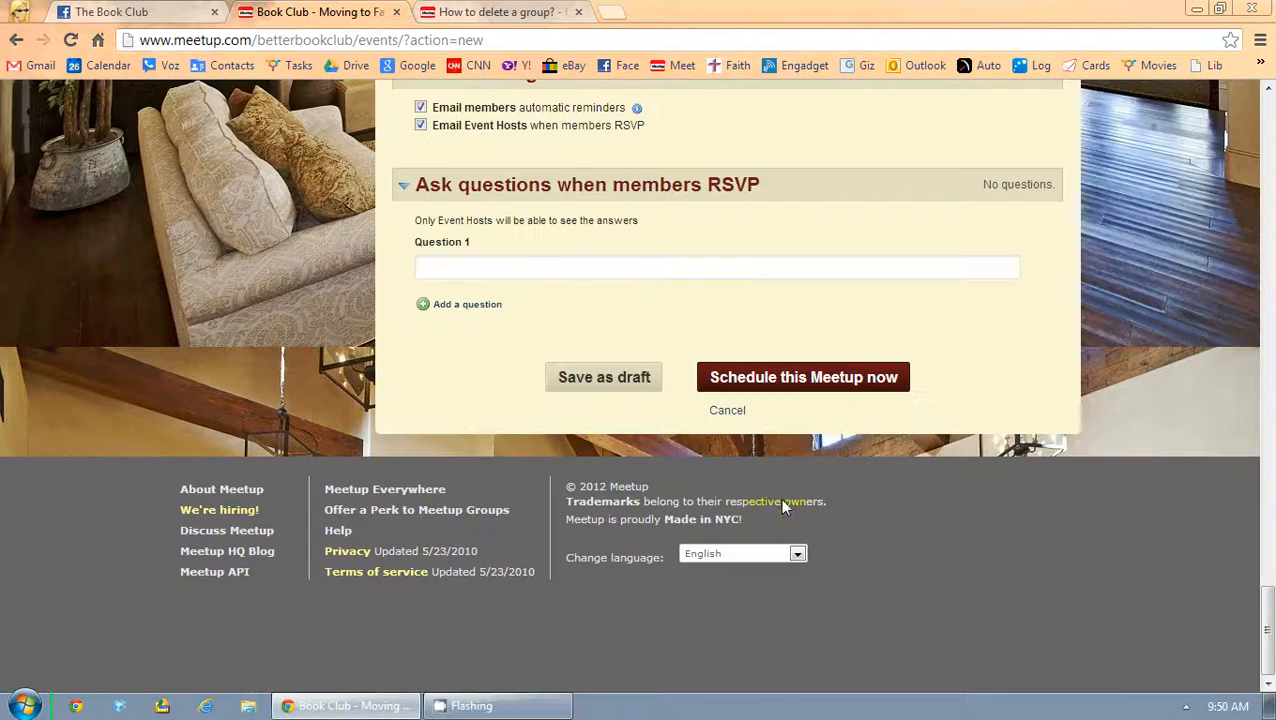
left_click(763, 389)
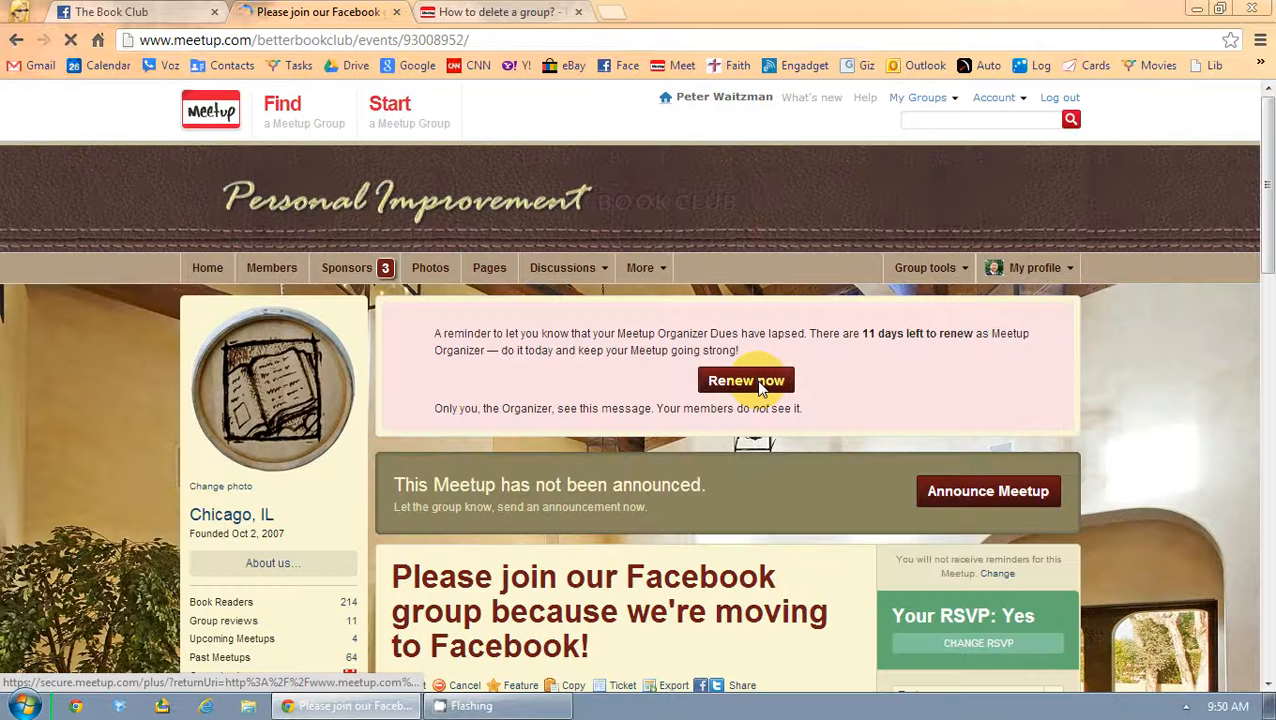
left_click(960, 487)
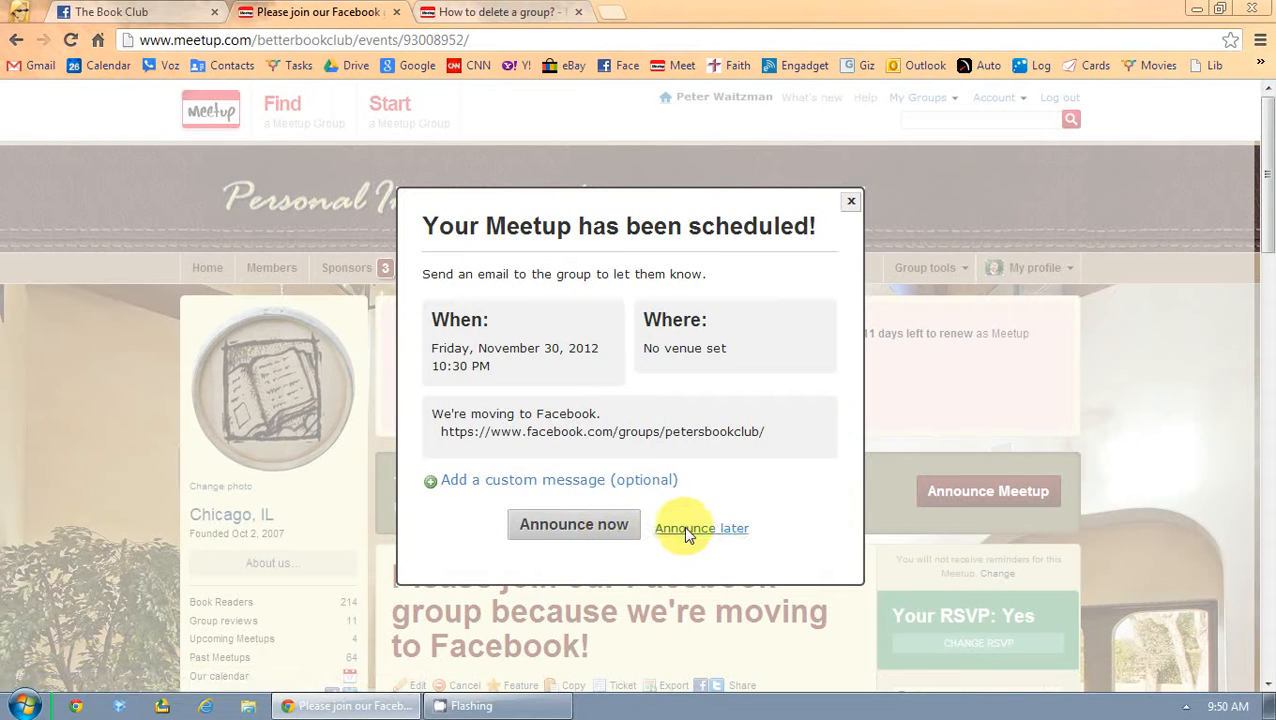
left_click(847, 203)
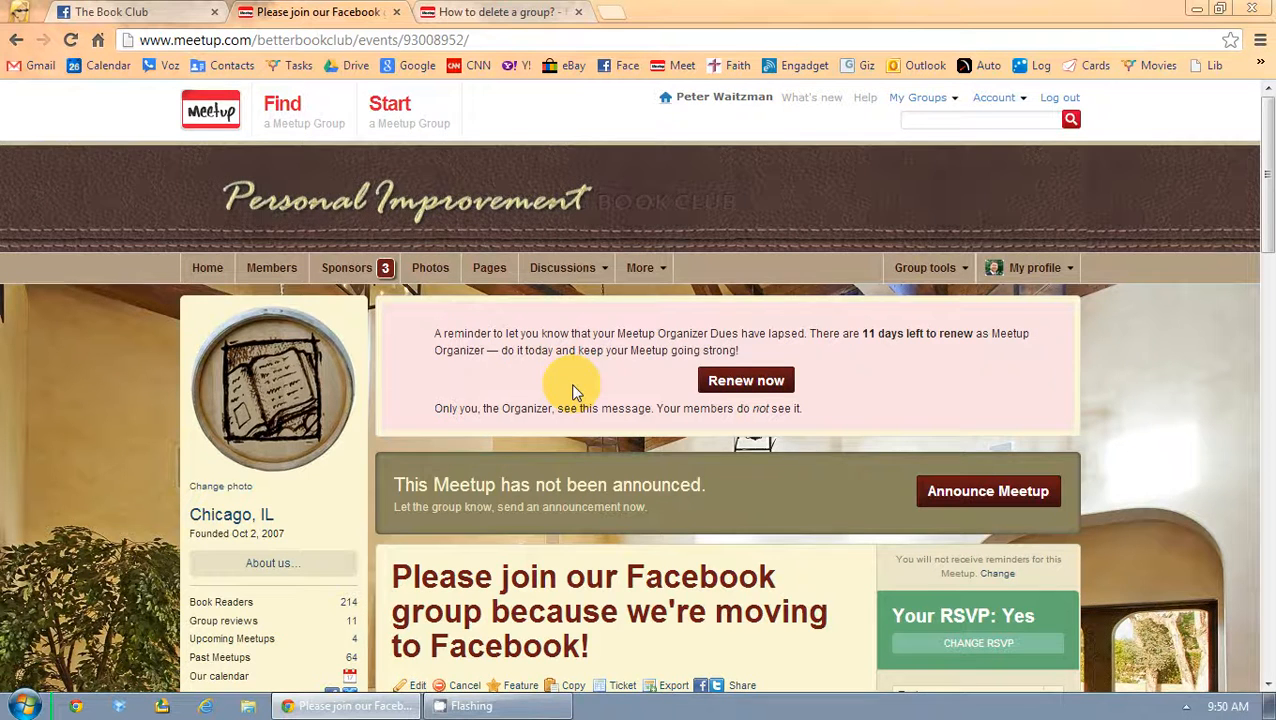
Review the scheduled meetup's title, date, description and group link, and look over the available group tools
scroll(574, 388, "down", 2)
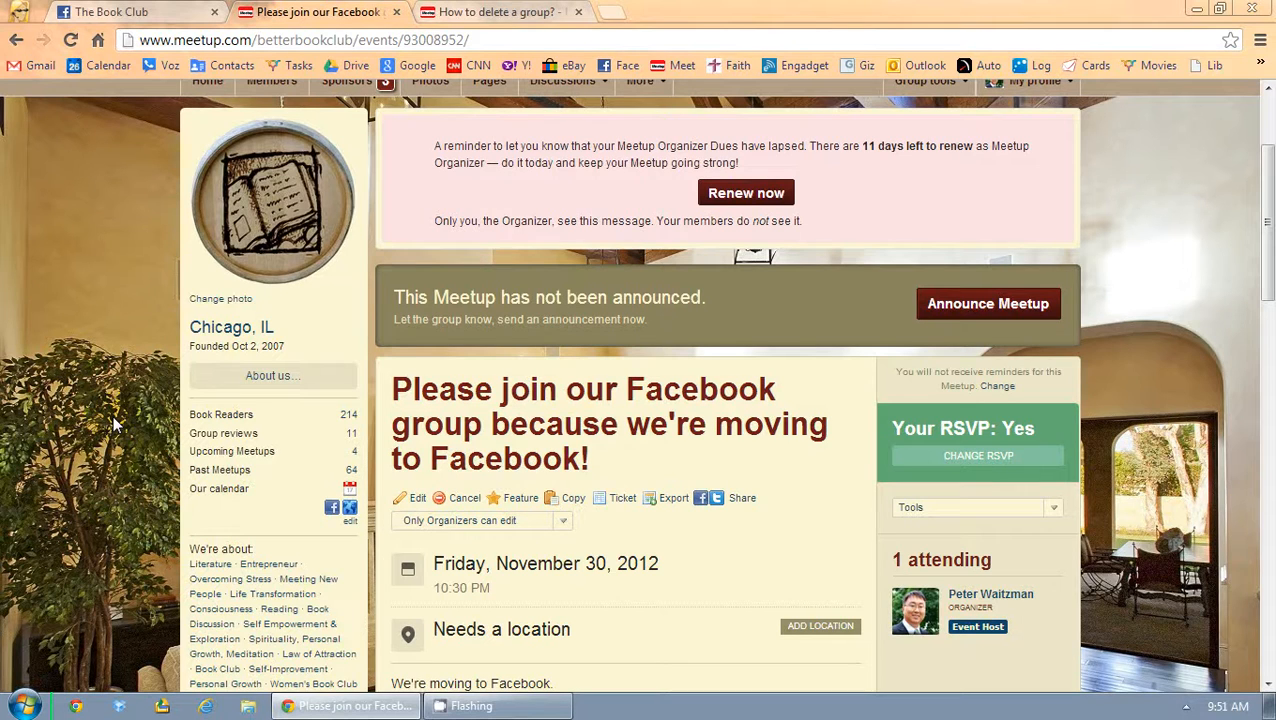
scroll(114, 424, "down", 1)
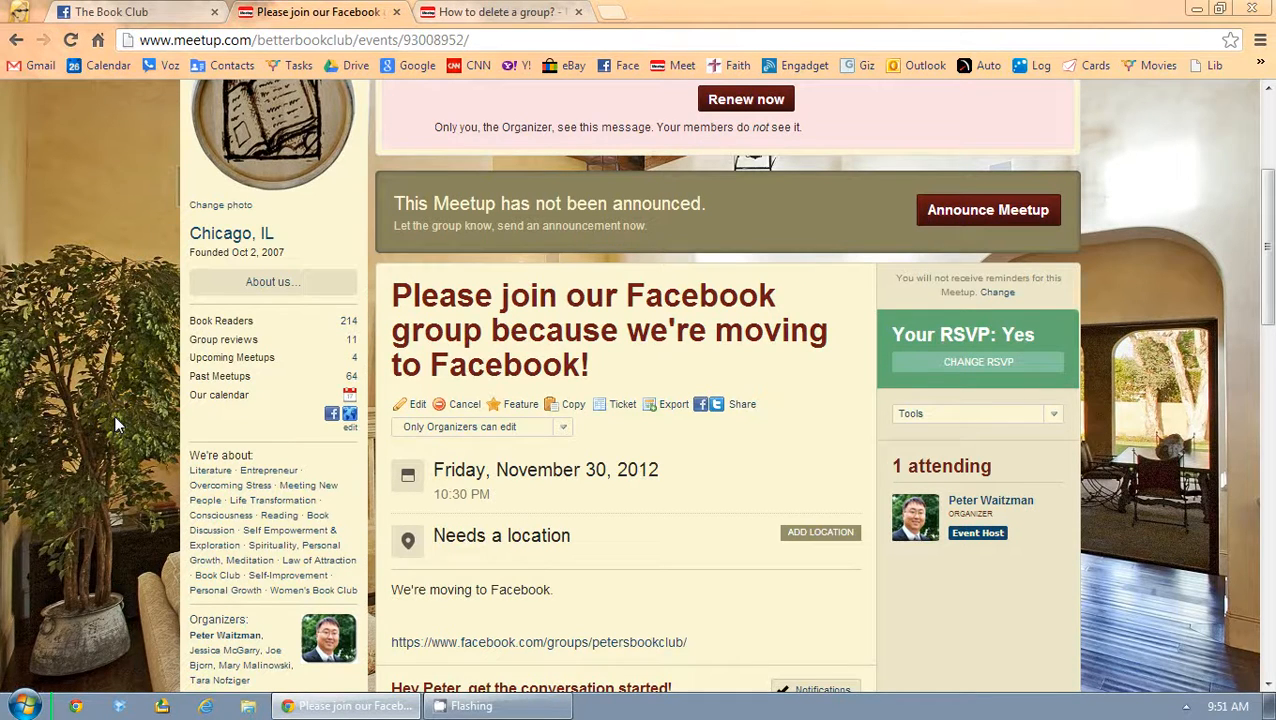
scroll(114, 424, "up", 1)
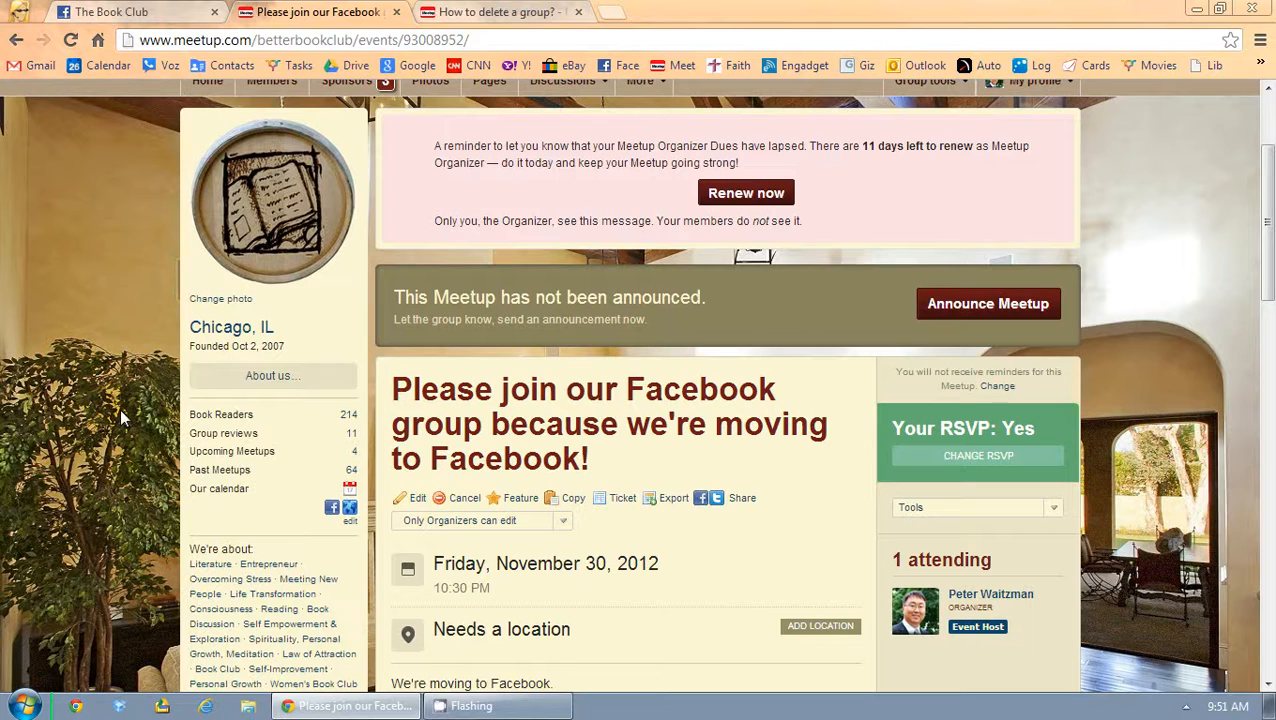
scroll(129, 402, "up", 1)
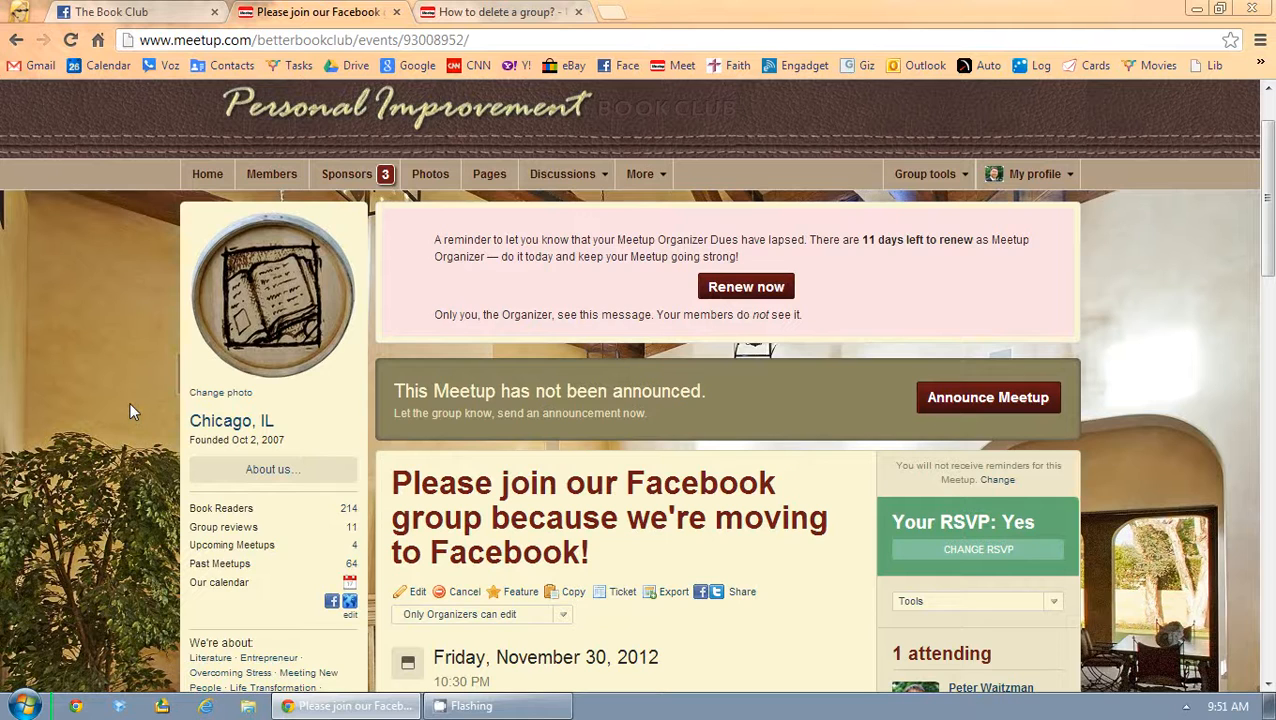
left_click(1034, 175)
mouse_move(960, 176)
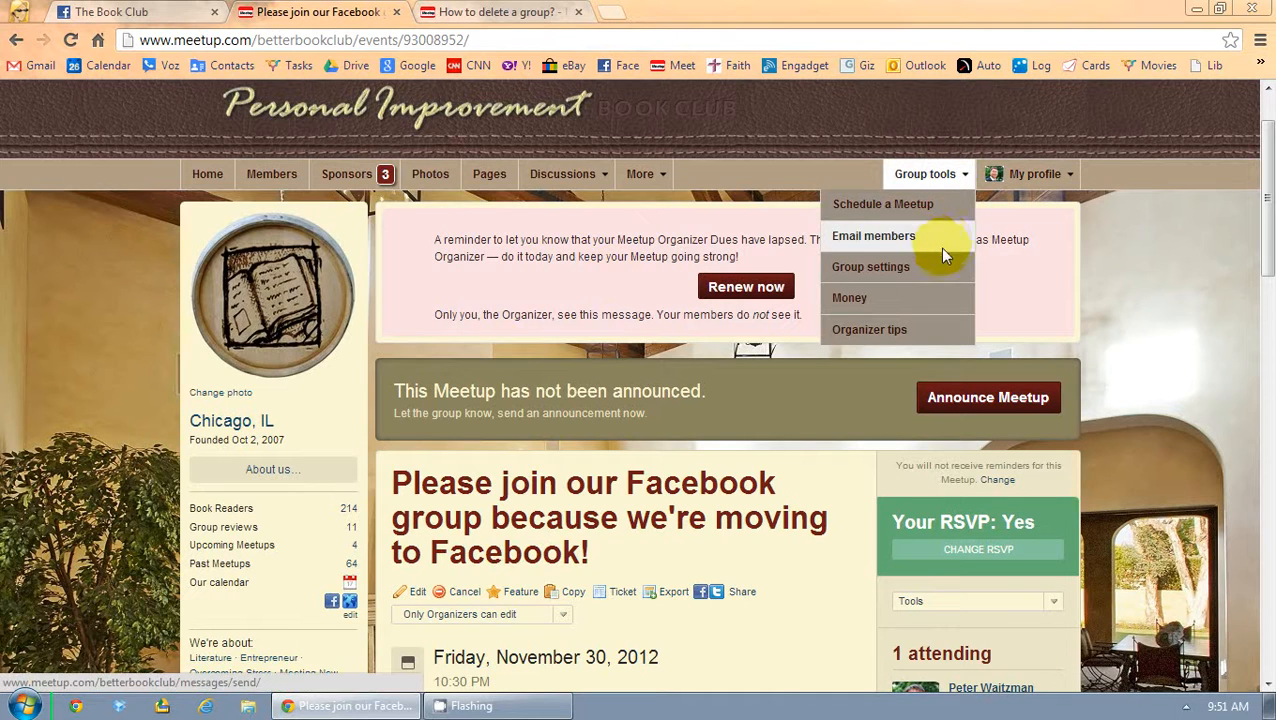
scroll(290, 575, "down", 2)
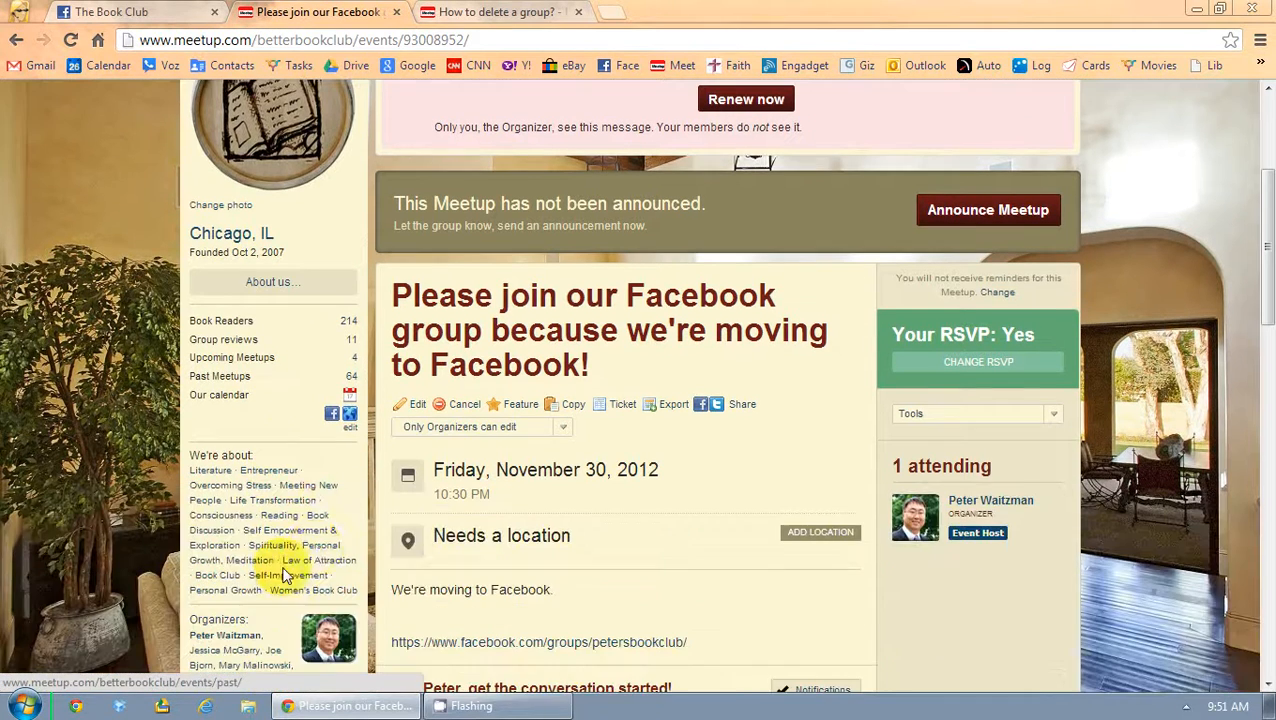
scroll(407, 508, "down", 2)
scroll(380, 508, "up", 5)
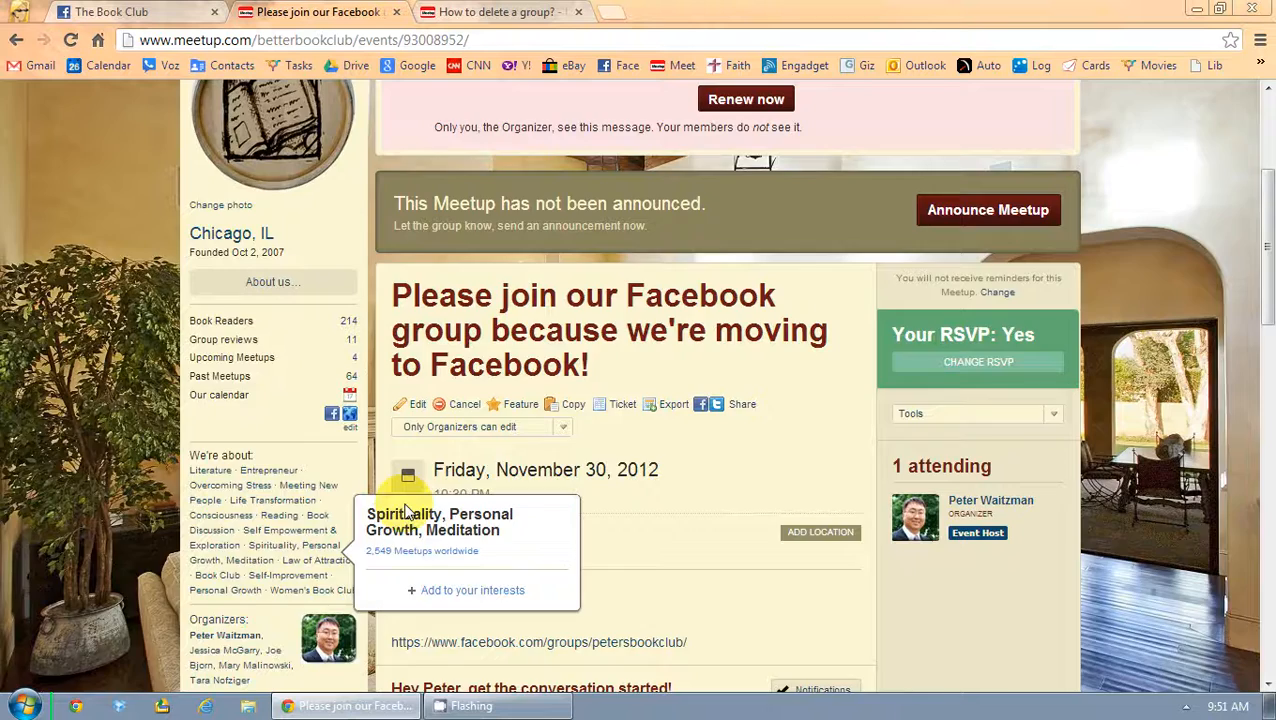
Show the Meetup group's member list and examine its sorting, mailing list and download options
left_click(292, 270)
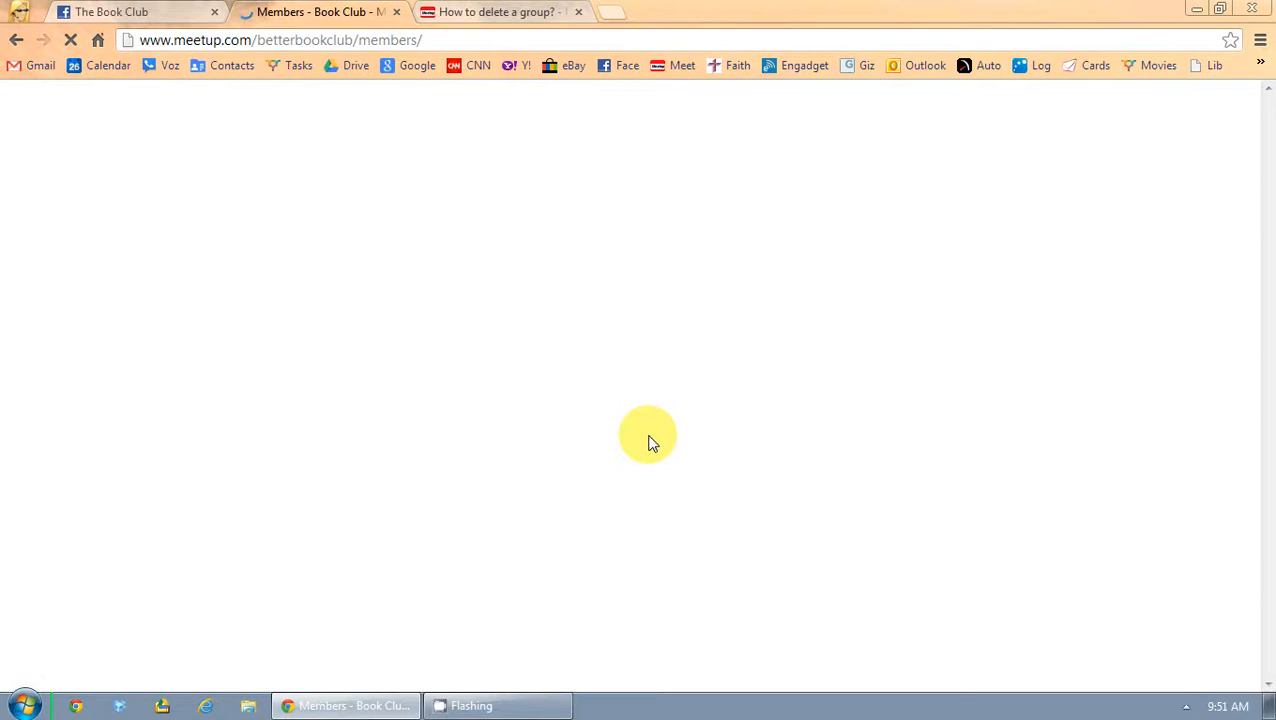
scroll(650, 443, "down", 2)
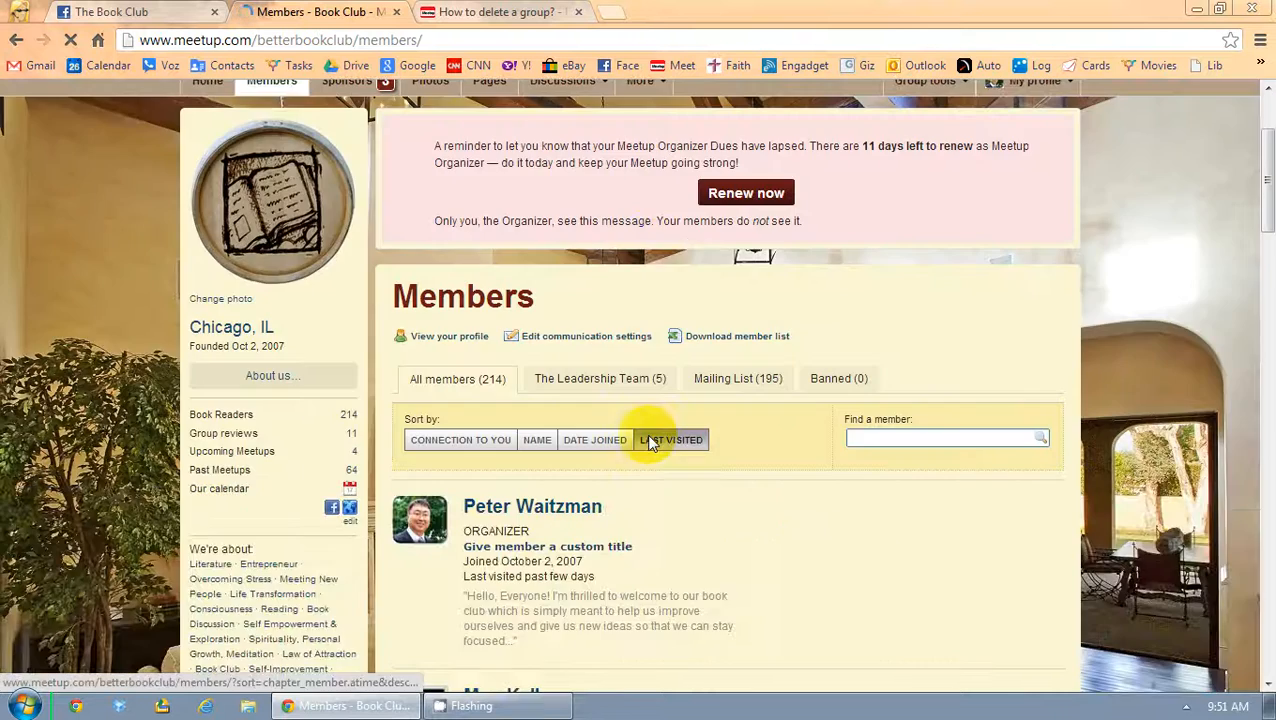
scroll(650, 443, "down", 1)
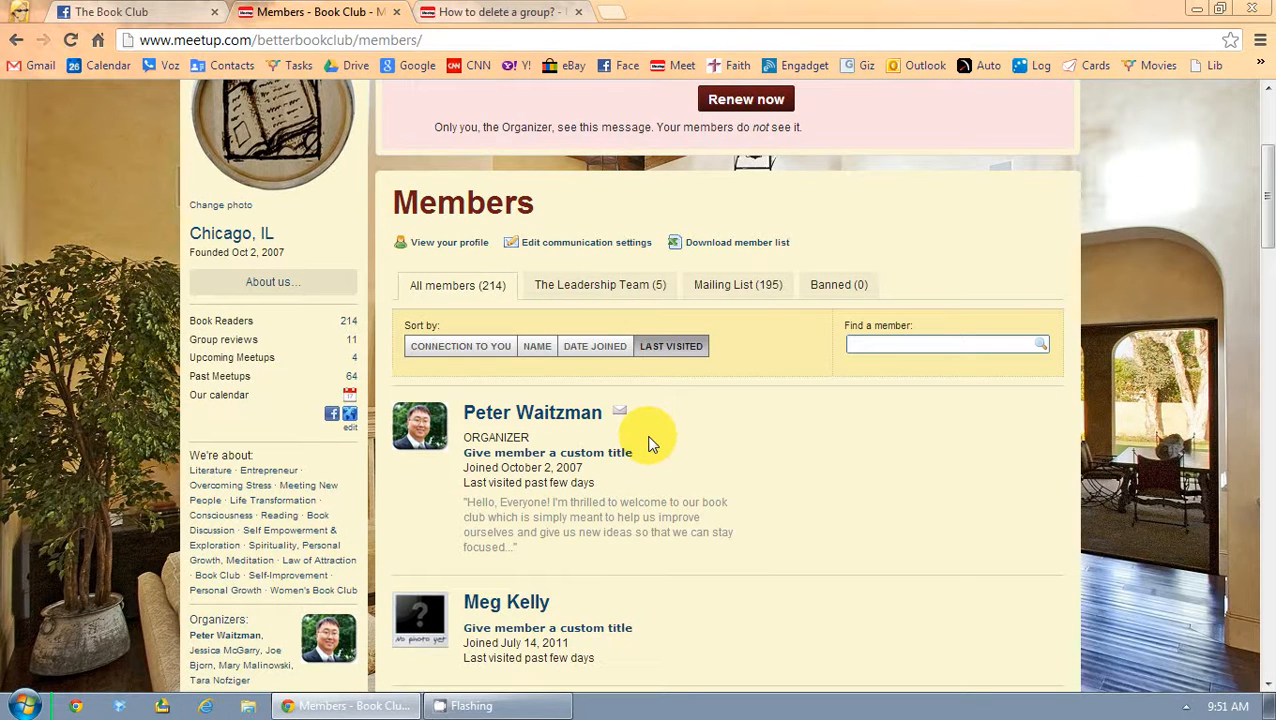
scroll(648, 438, "up", 1)
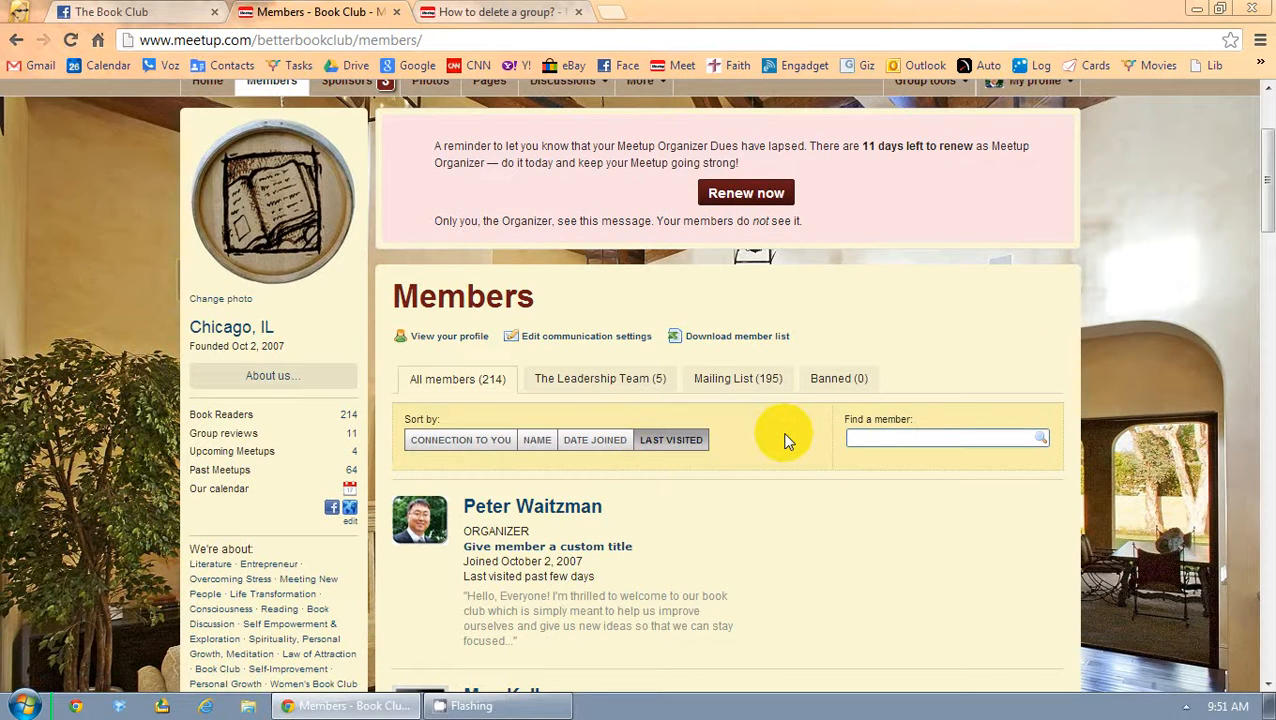
scroll(800, 440, "up", 2)
Open the Meetup group's settings and look through the general info, privacy, appearance and member options
mouse_move(930, 268)
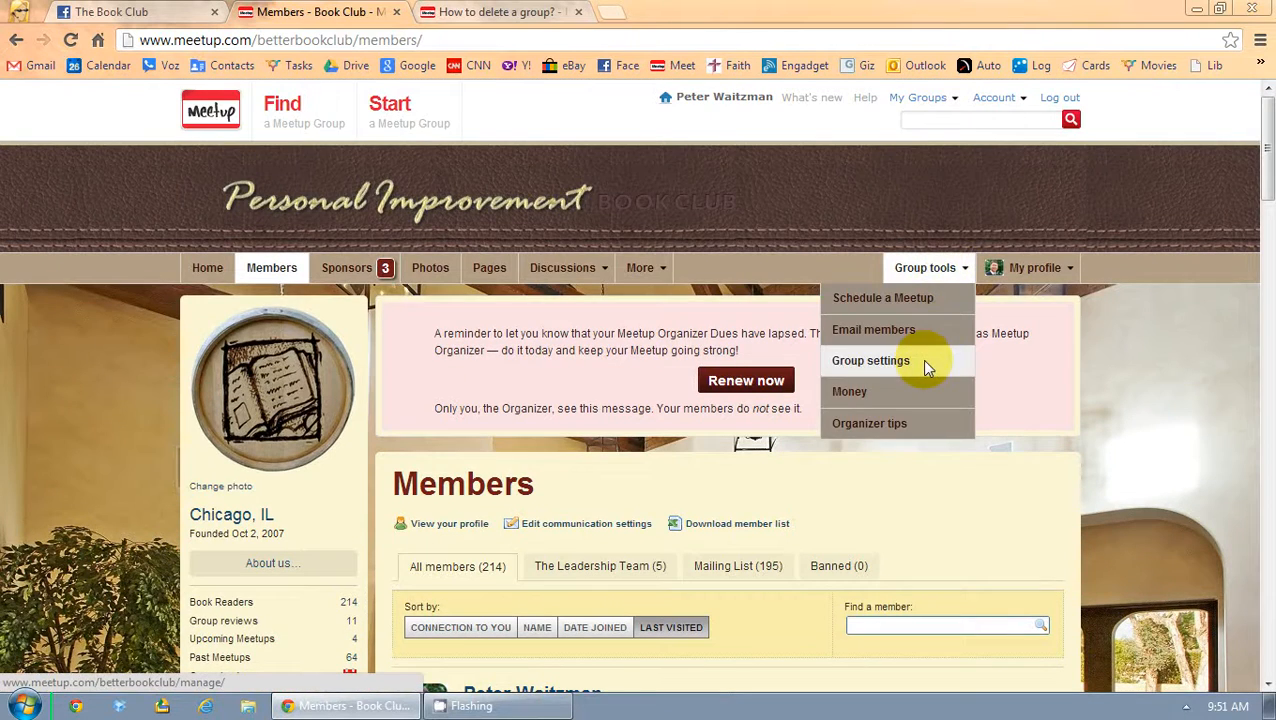
scroll(877, 438, "down", 3)
scroll(917, 276, "up", 2)
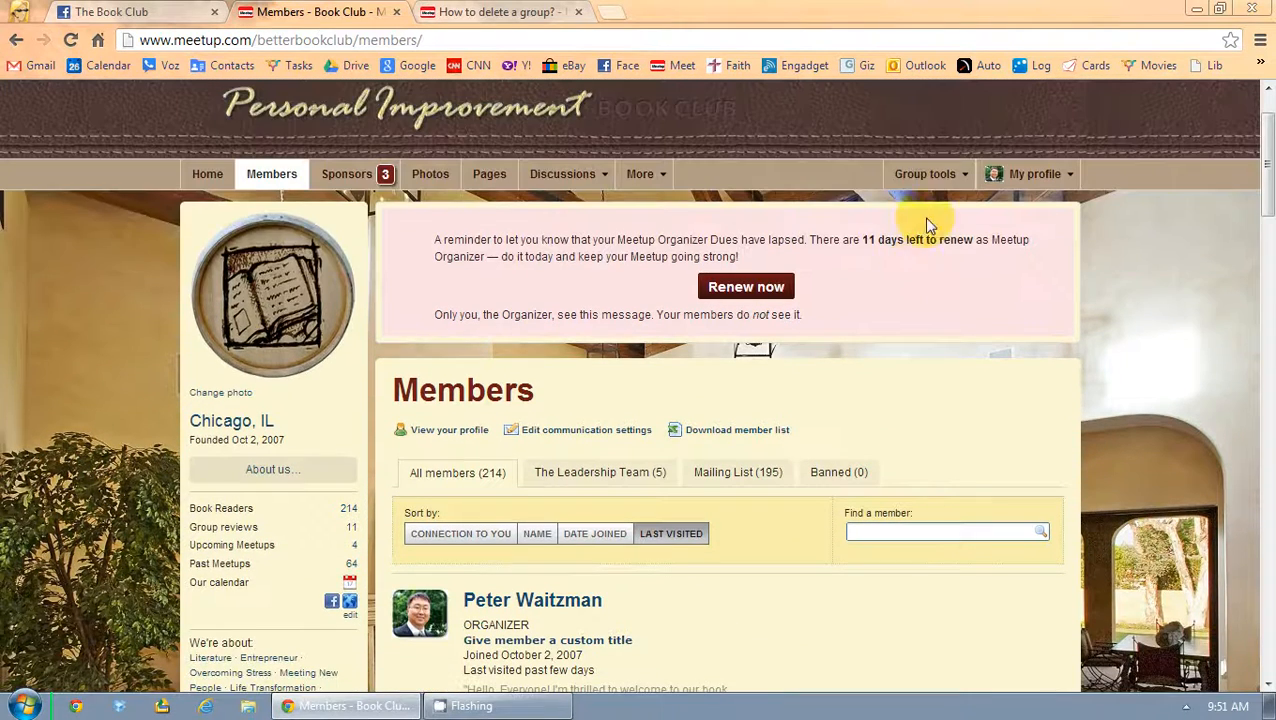
left_click(921, 274)
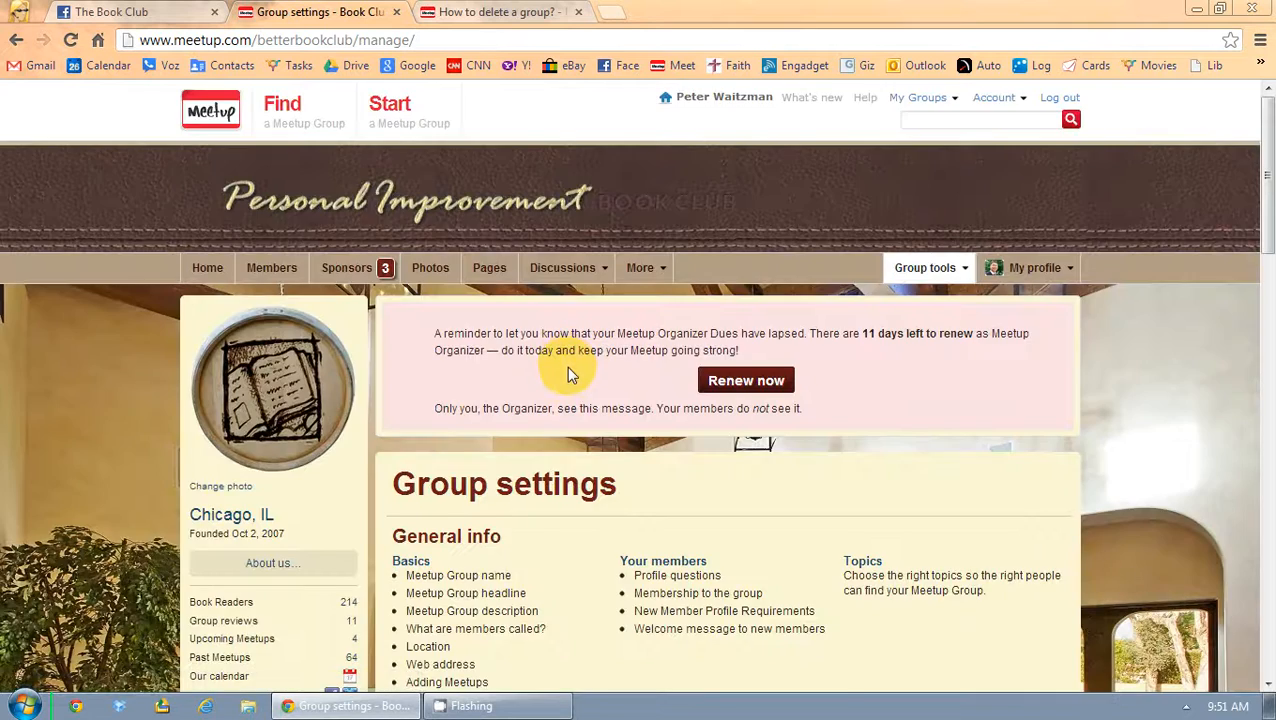
scroll(568, 368, "down", 3)
scroll(570, 376, "down", 1)
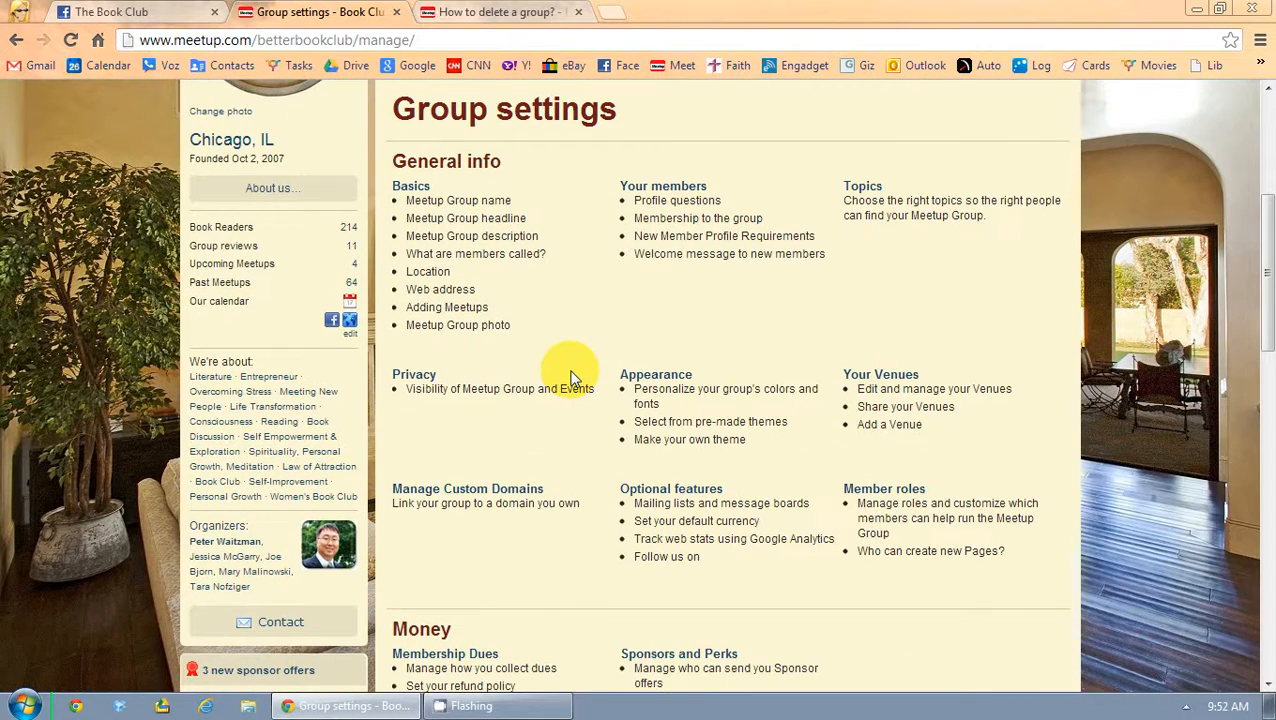
scroll(590, 380, "up", 4)
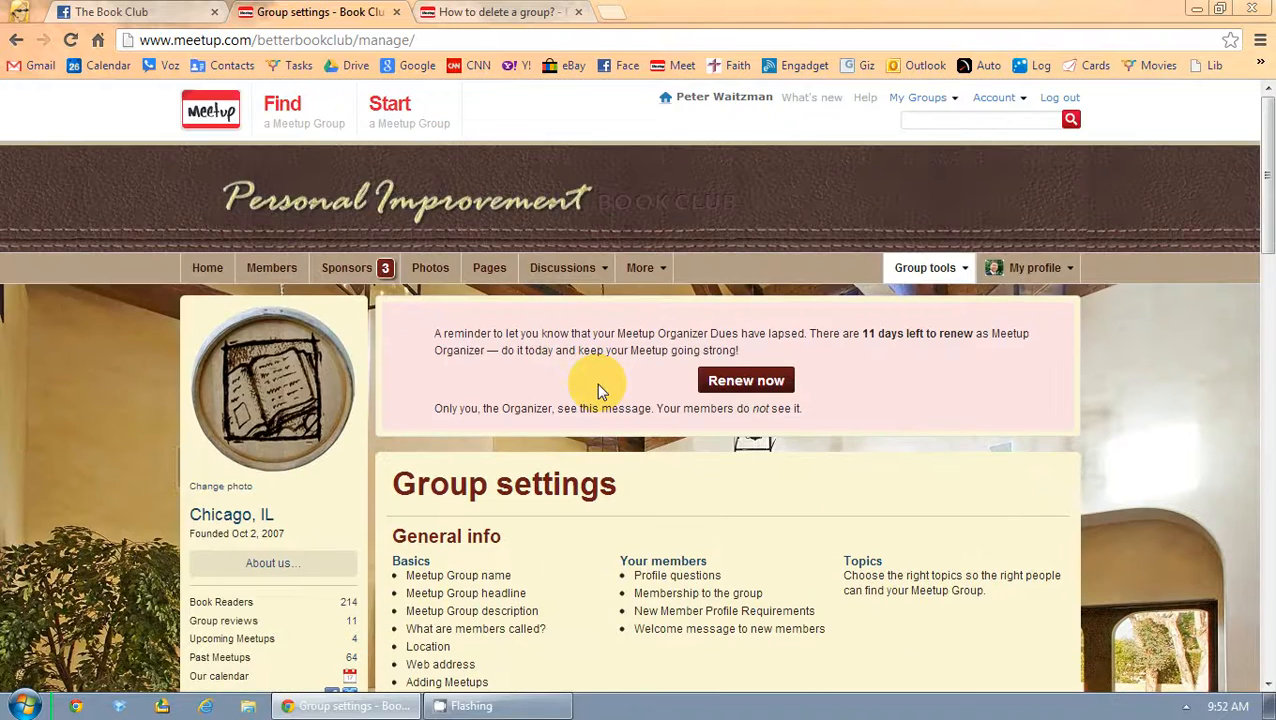
Read the forum instructions on how to delete a Meetup group and highlight the contact e-mail for shutting it down
left_click(505, 12)
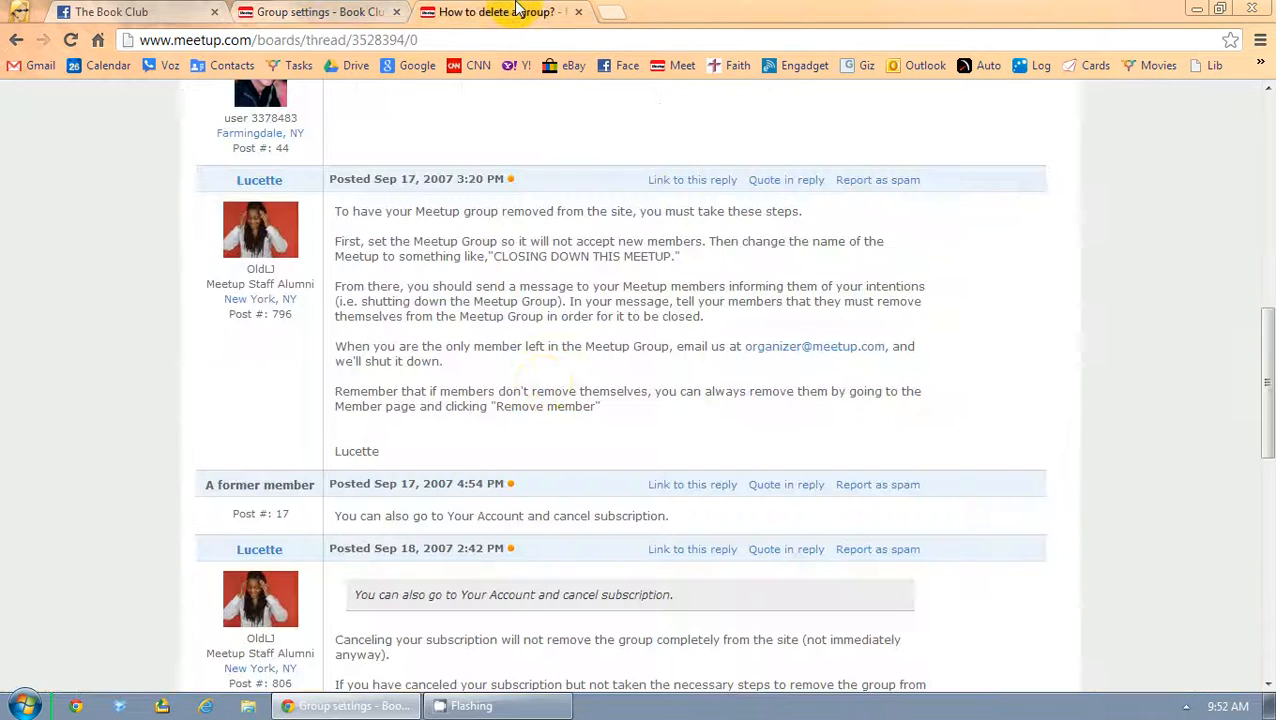
left_click_drag(742, 352, 884, 354)
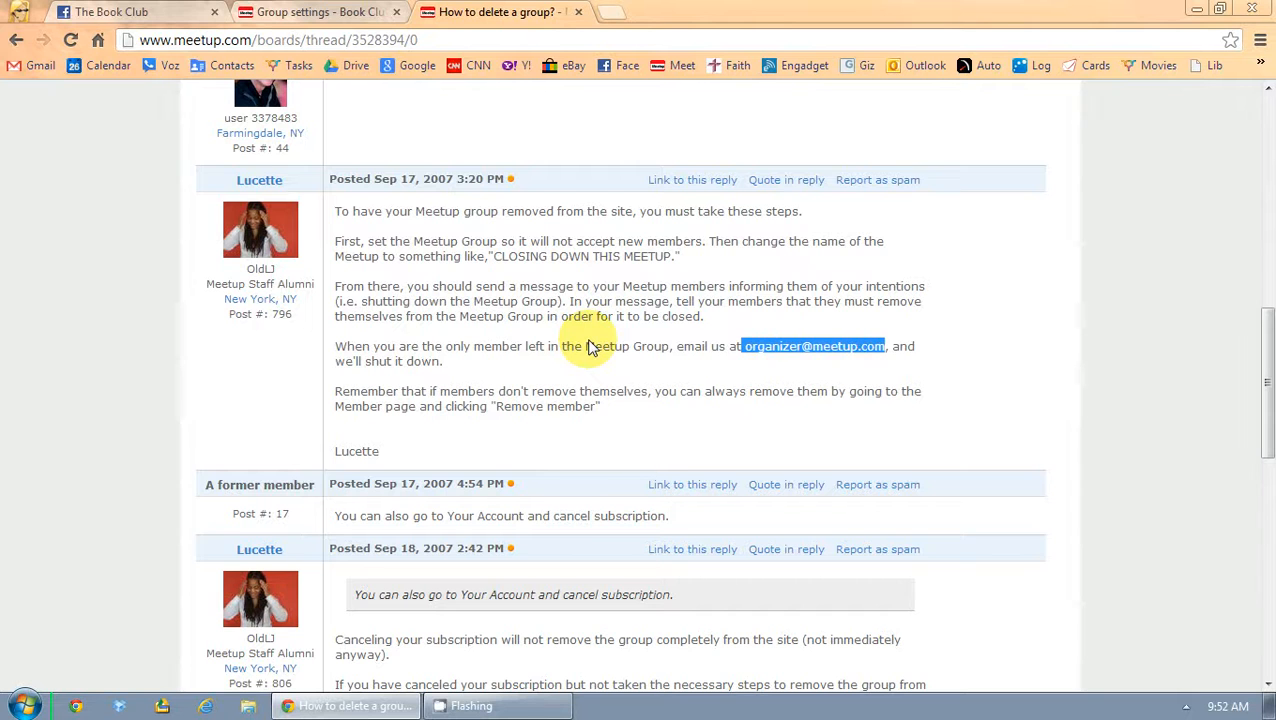
left_click(362, 10)
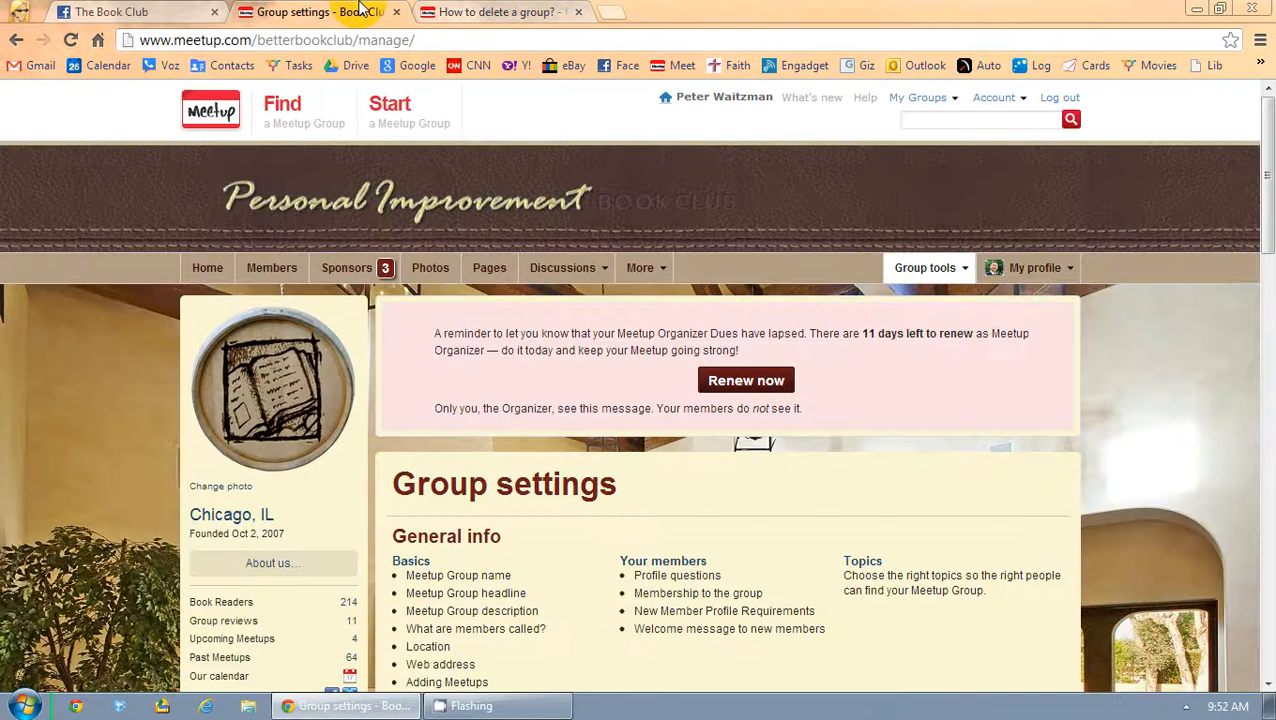
left_click(460, 9)
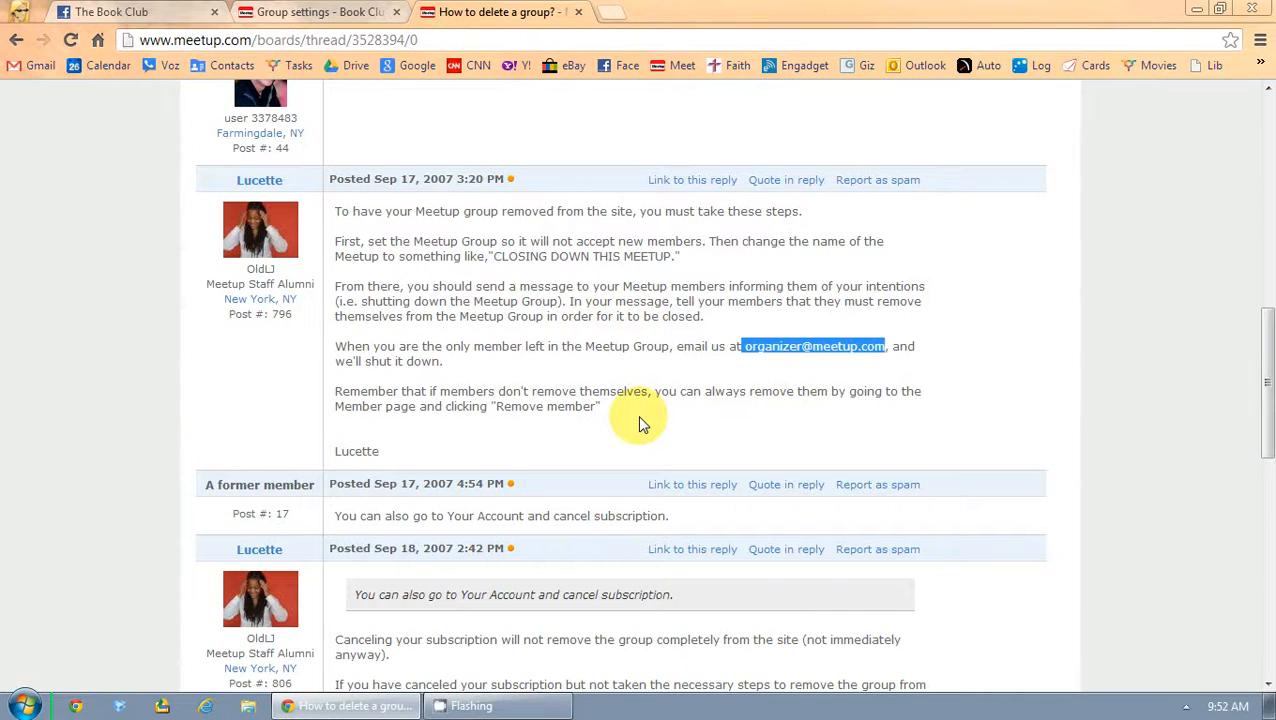
right_click(520, 702)
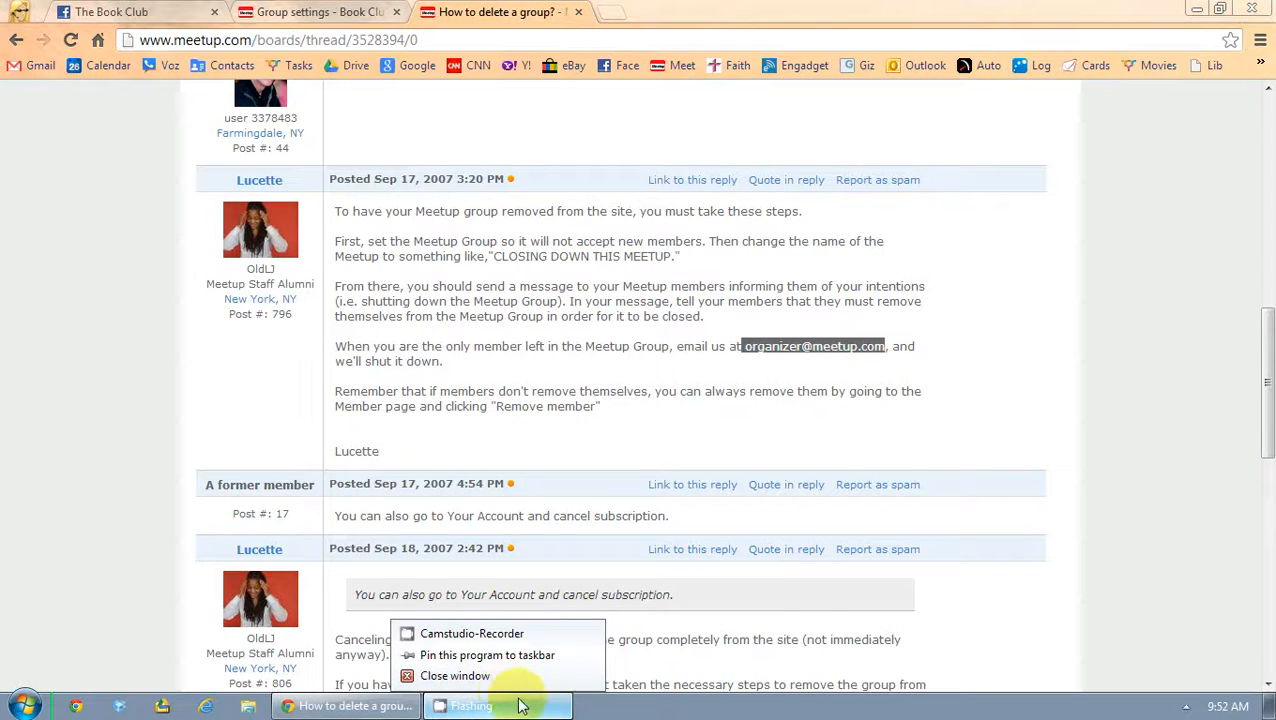
left_click(537, 636)
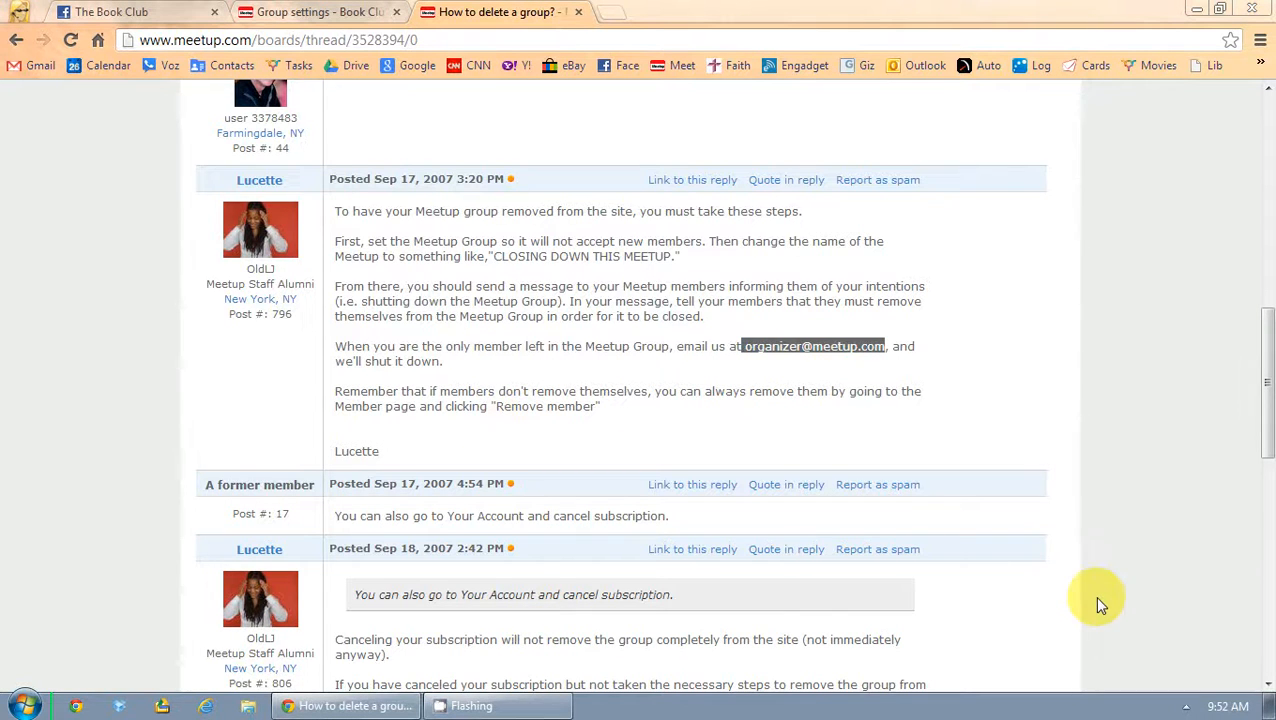